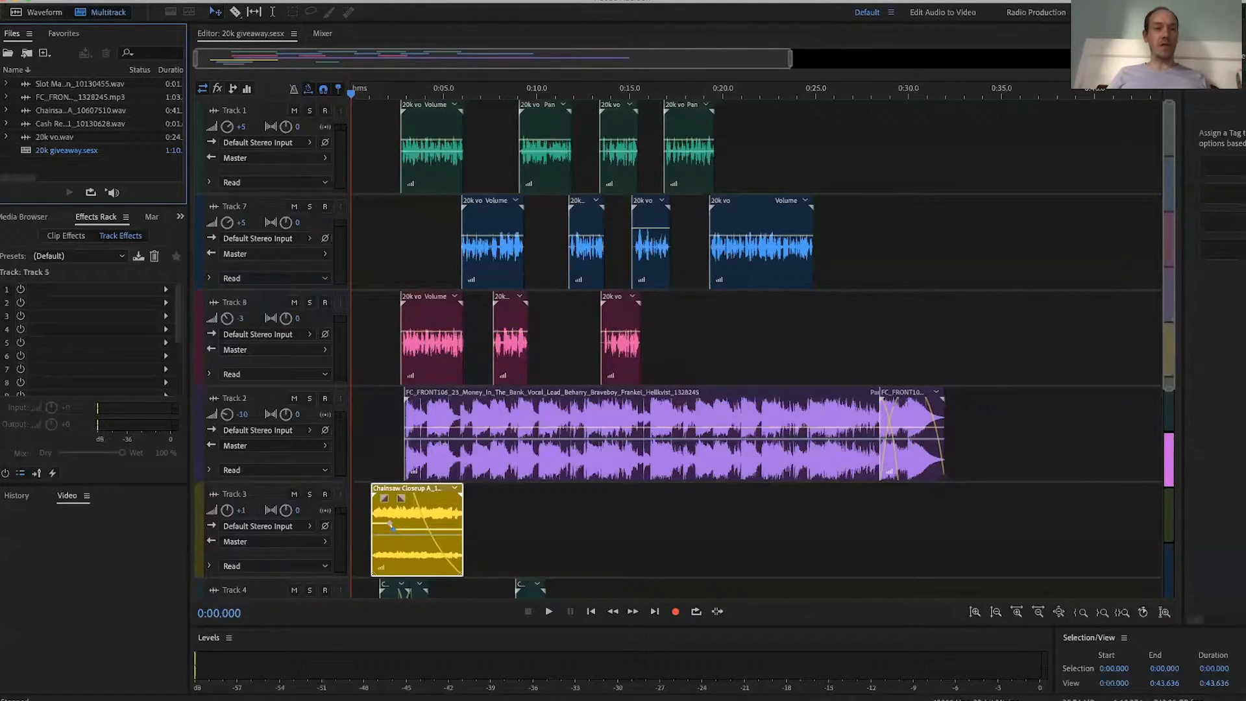
Step: Export a mixdown of the entire session as the MP3 file 20k giveaway_mixdown.mp3, overwriting the existing file
{"action": "left_click", "coordinate": [128, 0]}
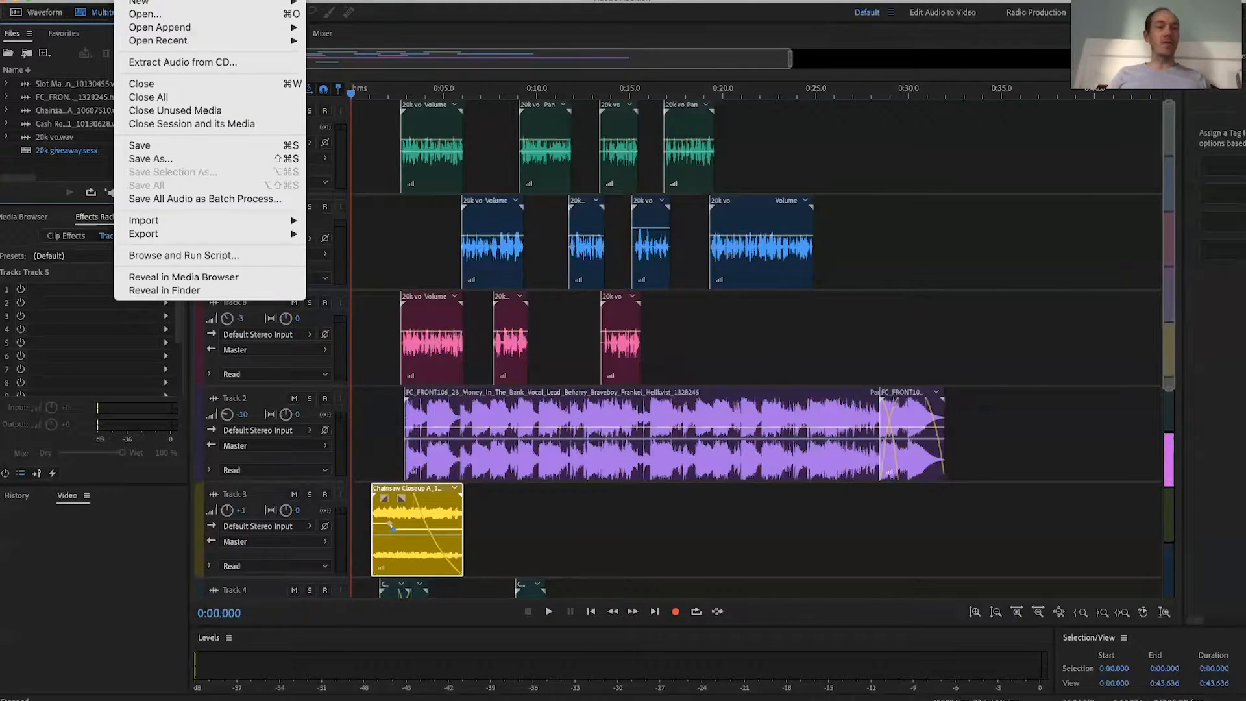
{"action": "mouse_move", "coordinate": [239, 233]}
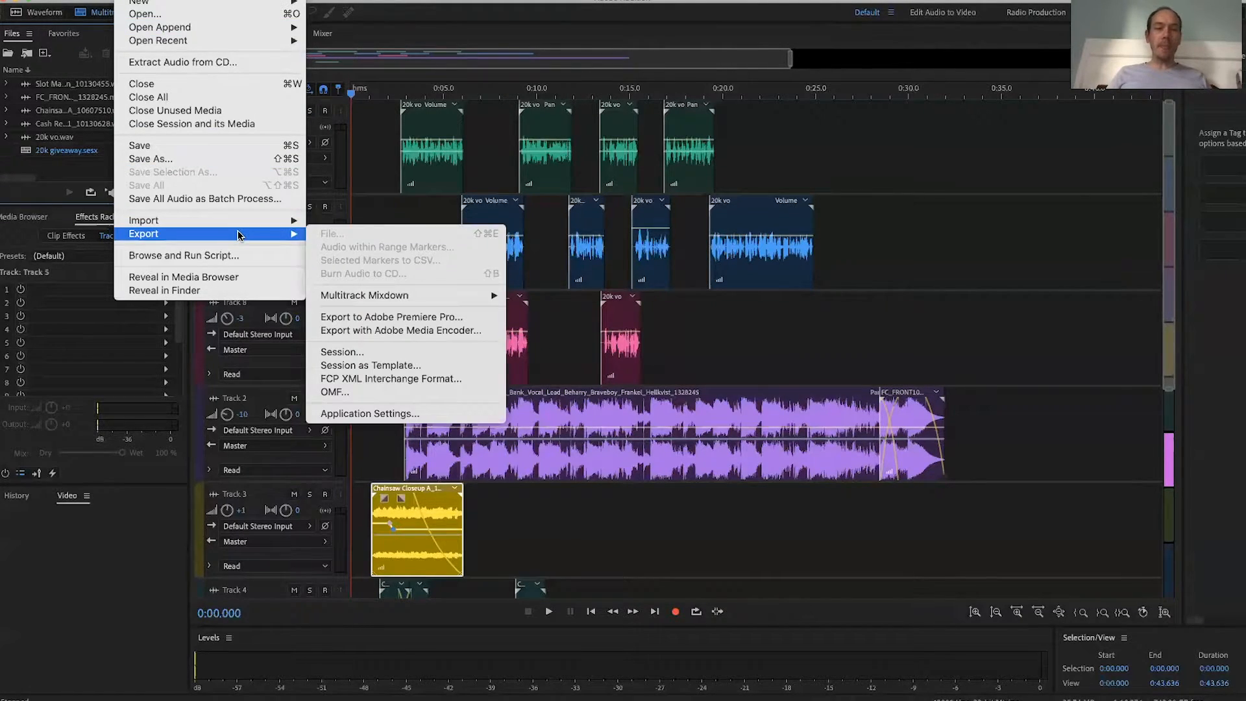
{"action": "mouse_move", "coordinate": [392, 298]}
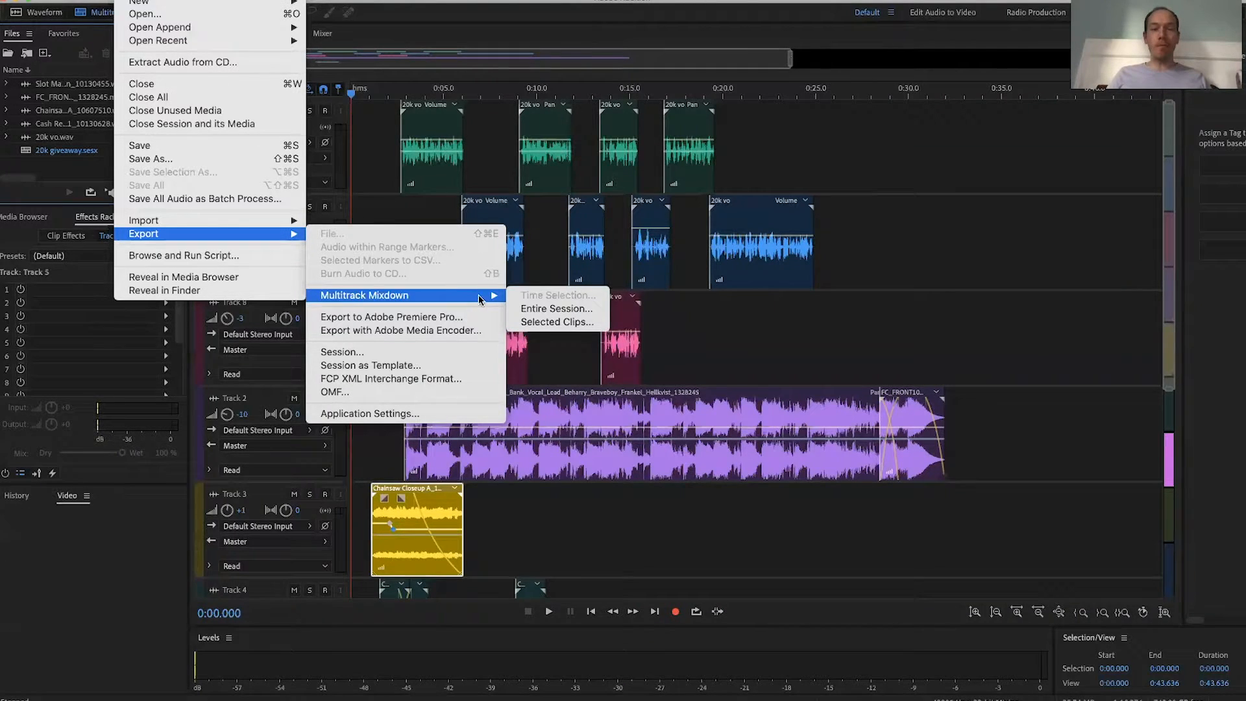
{"action": "left_click", "coordinate": [557, 309]}
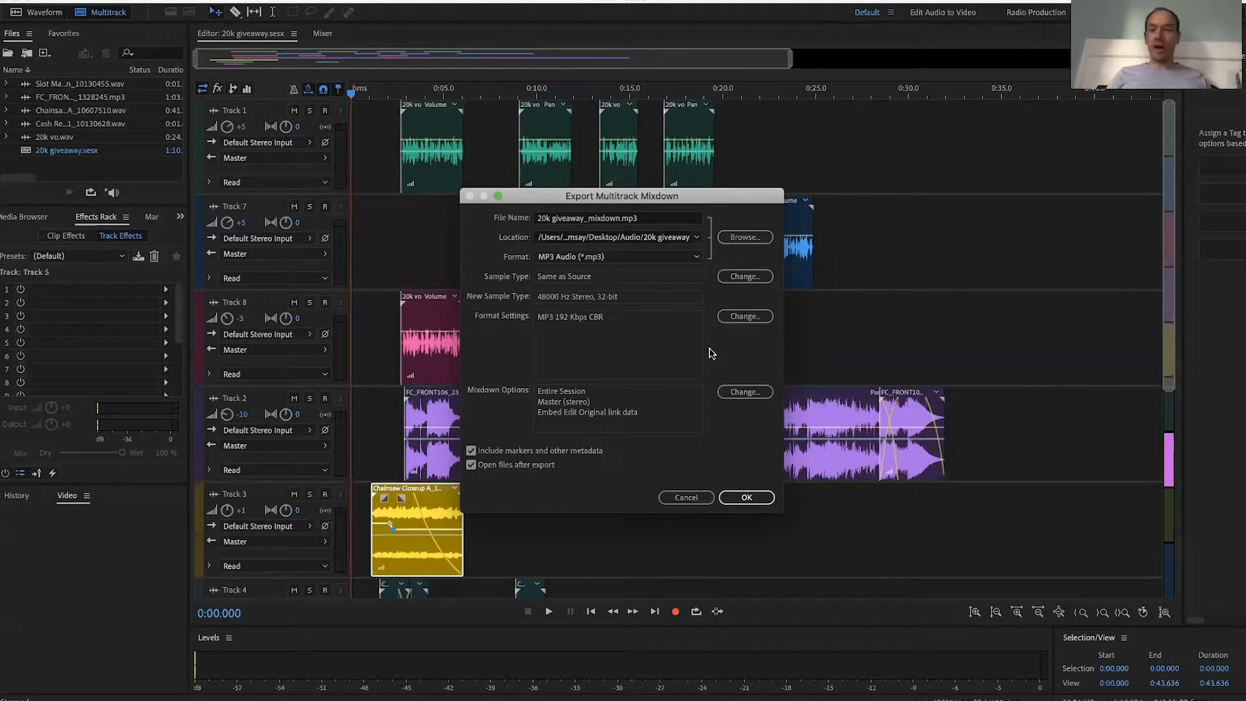
{"action": "left_click", "coordinate": [741, 504]}
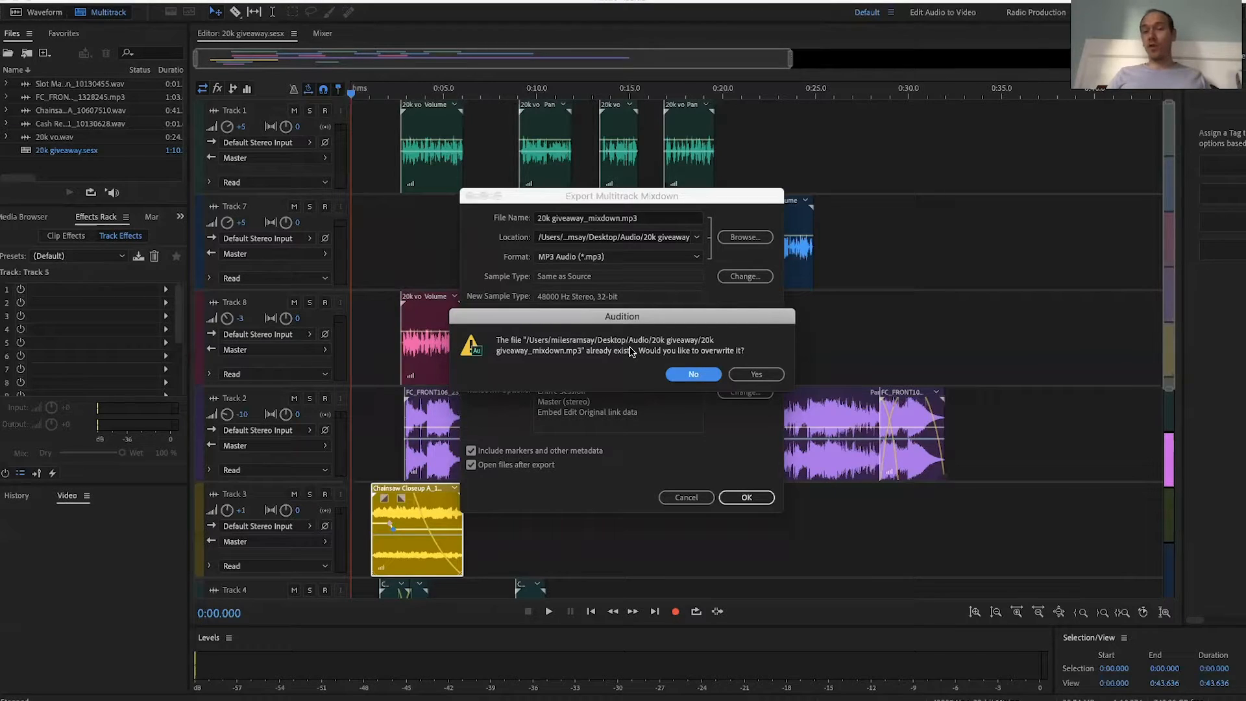
{"action": "left_click", "coordinate": [756, 374]}
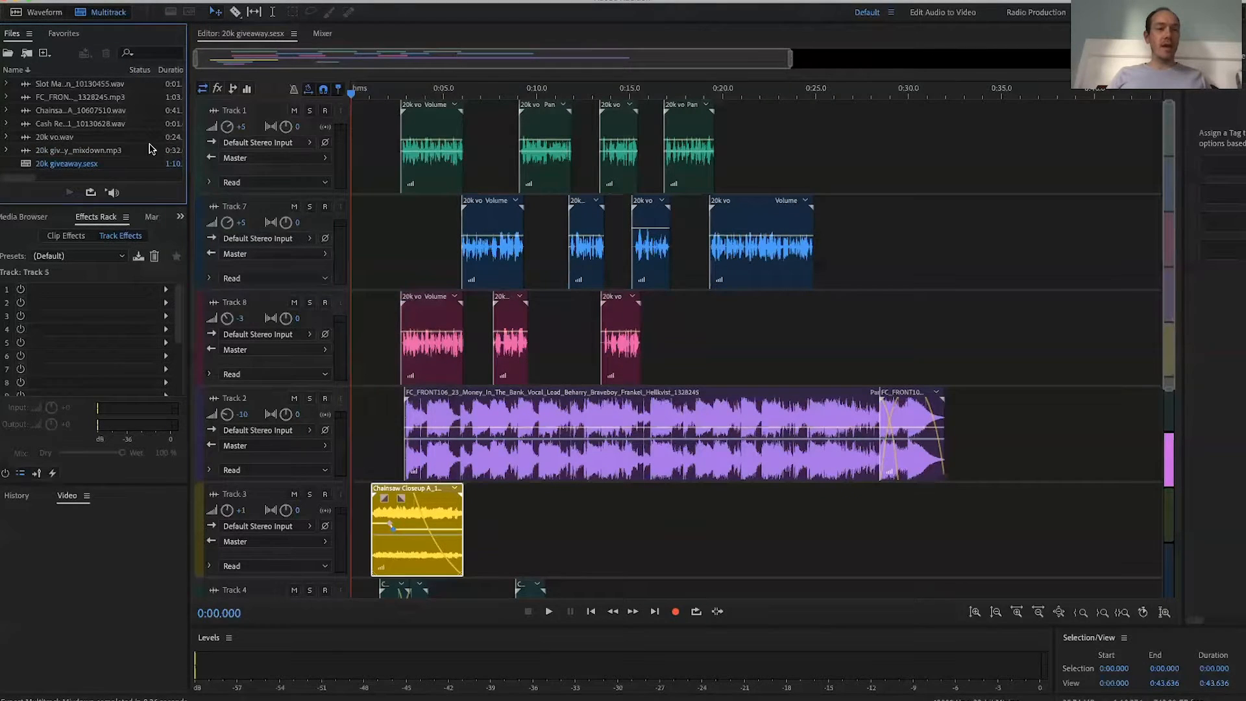
Step: Open 20k giveaway_mixdown.mp3 in the waveform editor and place the playhead where the sound begins
{"action": "left_click", "coordinate": [75, 154]}
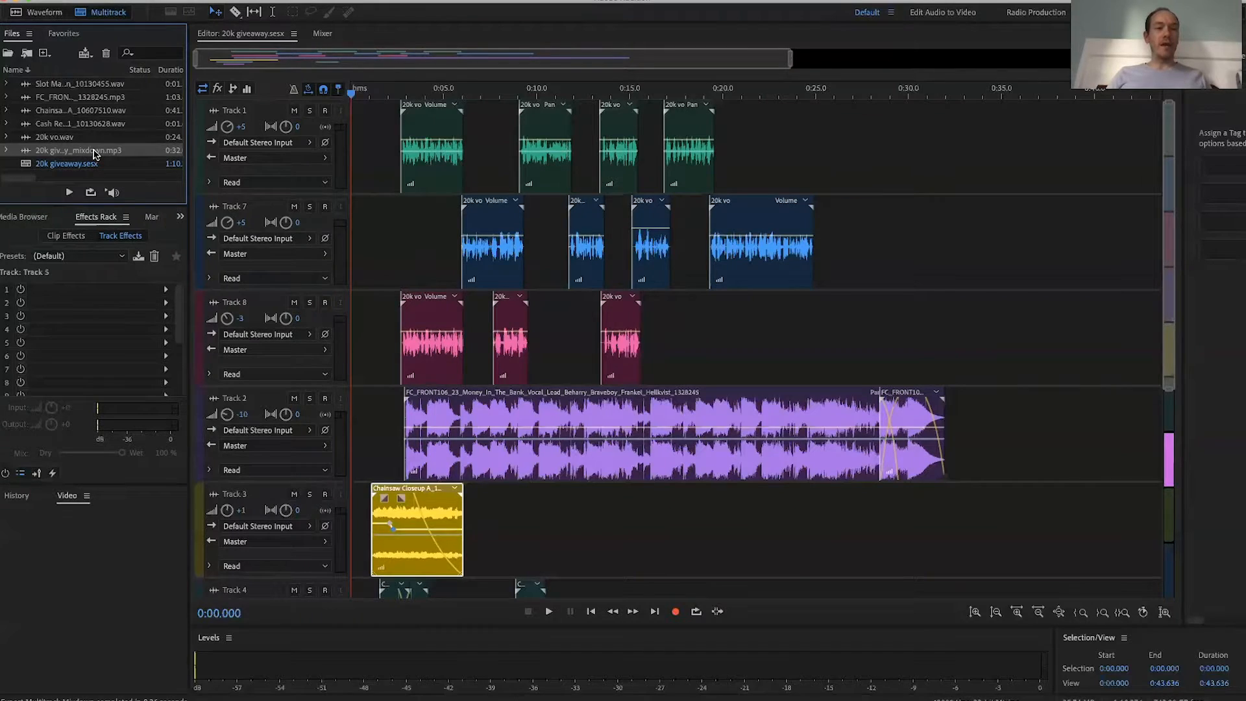
{"action": "double_click", "coordinate": [95, 153]}
{"action": "left_click", "coordinate": [232, 193]}
{"action": "left_click", "coordinate": [227, 198]}
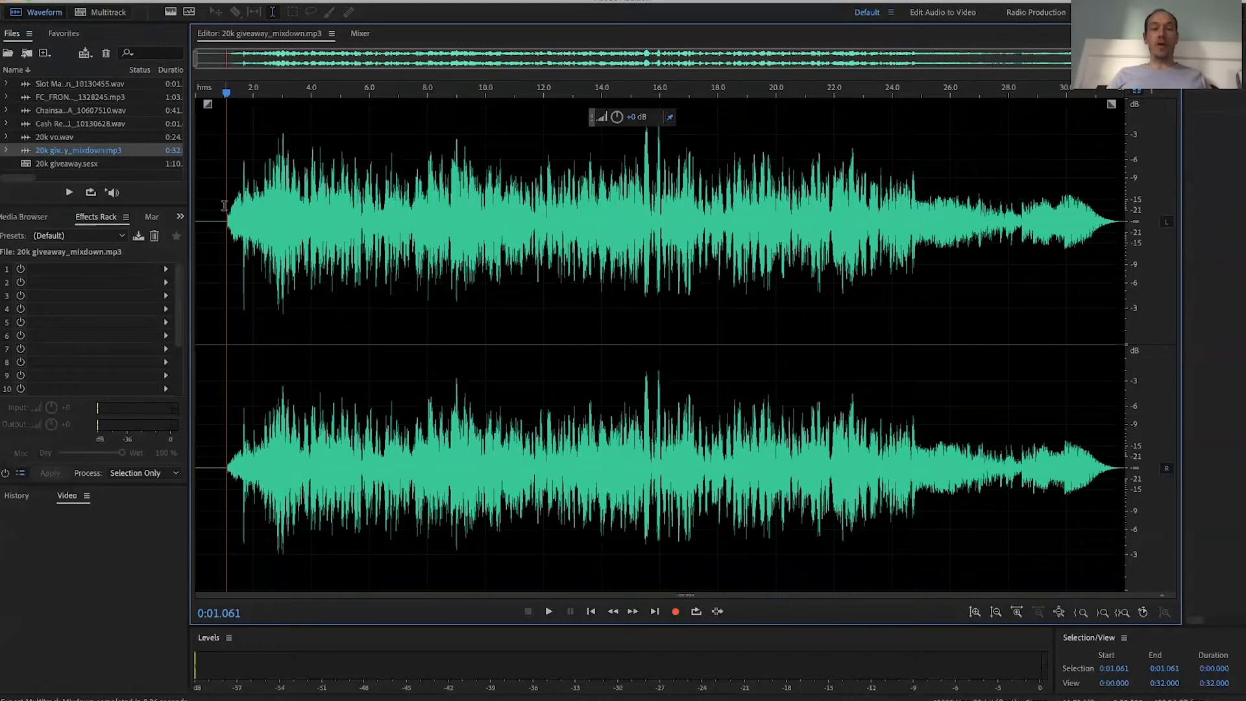
Step: Cut the silence at the start of the mixdown, from 0:00.000 to about 0:01.100
{"action": "scroll", "coordinate": [224, 205], "scroll_direction": "up", "scroll_amount": 10}
{"action": "left_click", "coordinate": [269, 222]}
{"action": "left_click_drag", "start_coordinate": [274, 223], "coordinate": [253, 227]}
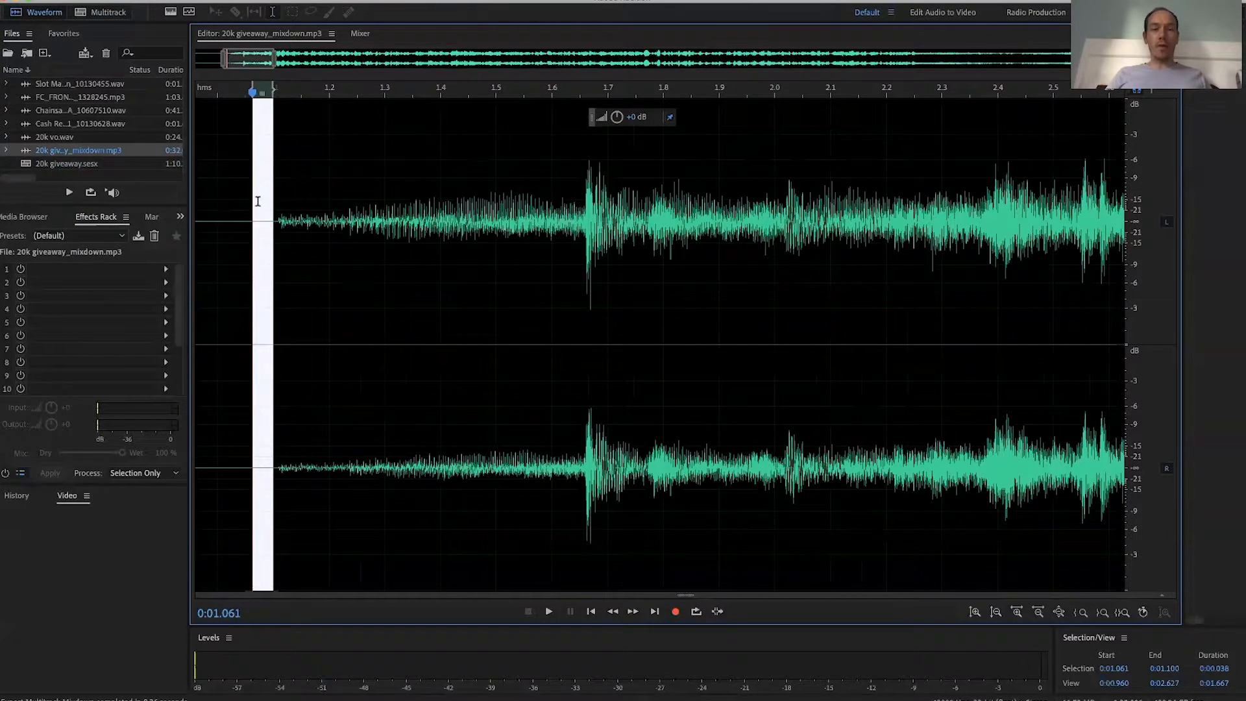
{"action": "left_click", "coordinate": [258, 201]}
{"action": "left_click_drag", "start_coordinate": [269, 216], "coordinate": [98, 219]}
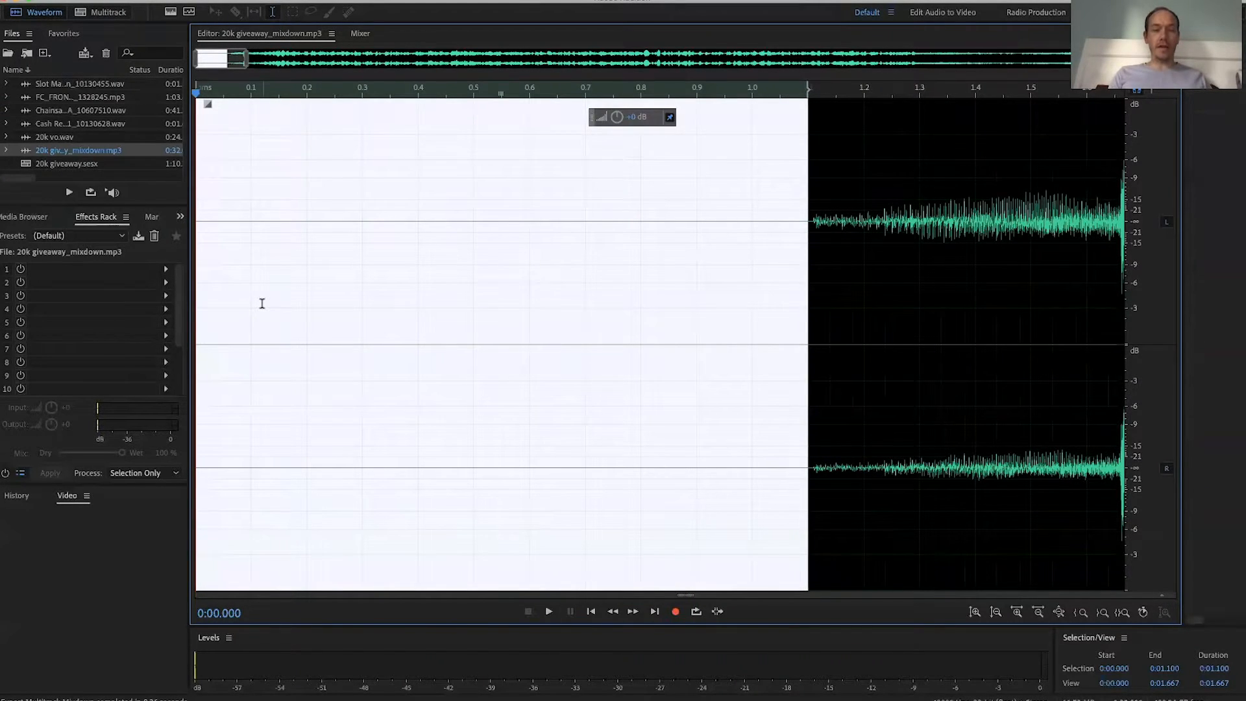
{"action": "key", "text": "ctrl+x"}
{"action": "scroll", "coordinate": [262, 304], "scroll_direction": "down", "scroll_amount": 10}
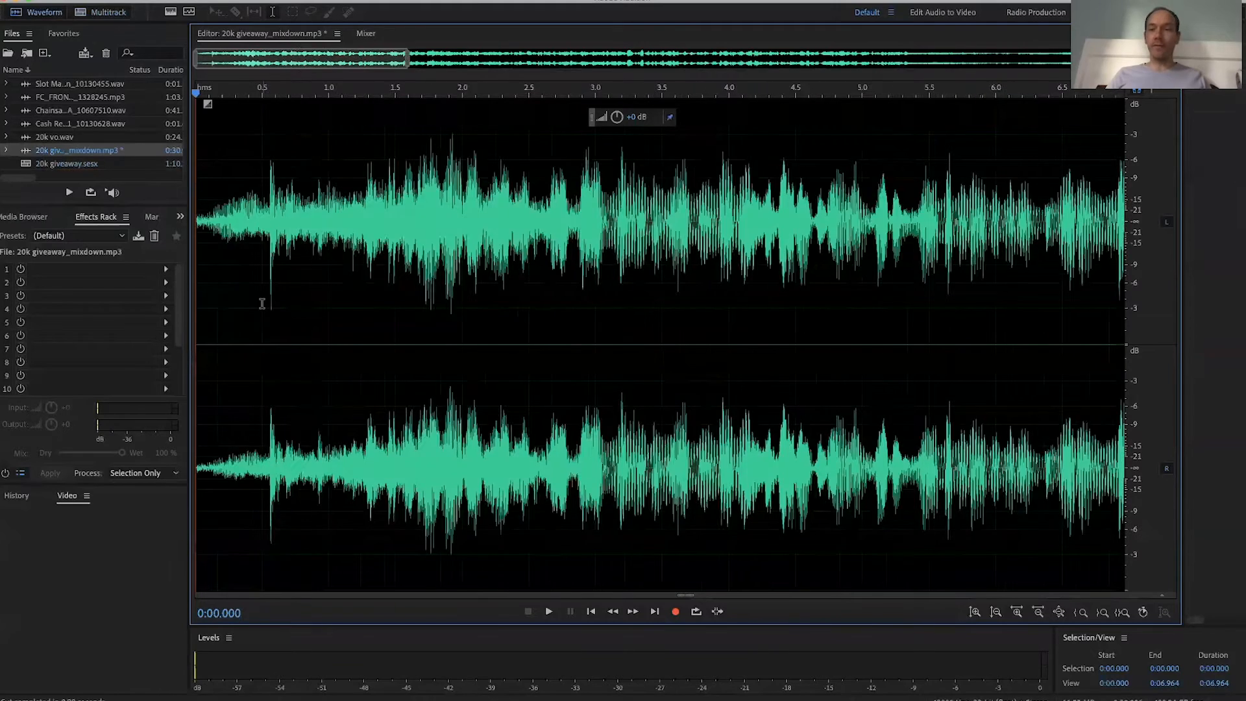
{"action": "scroll", "coordinate": [253, 310], "scroll_direction": "down", "scroll_amount": 2}
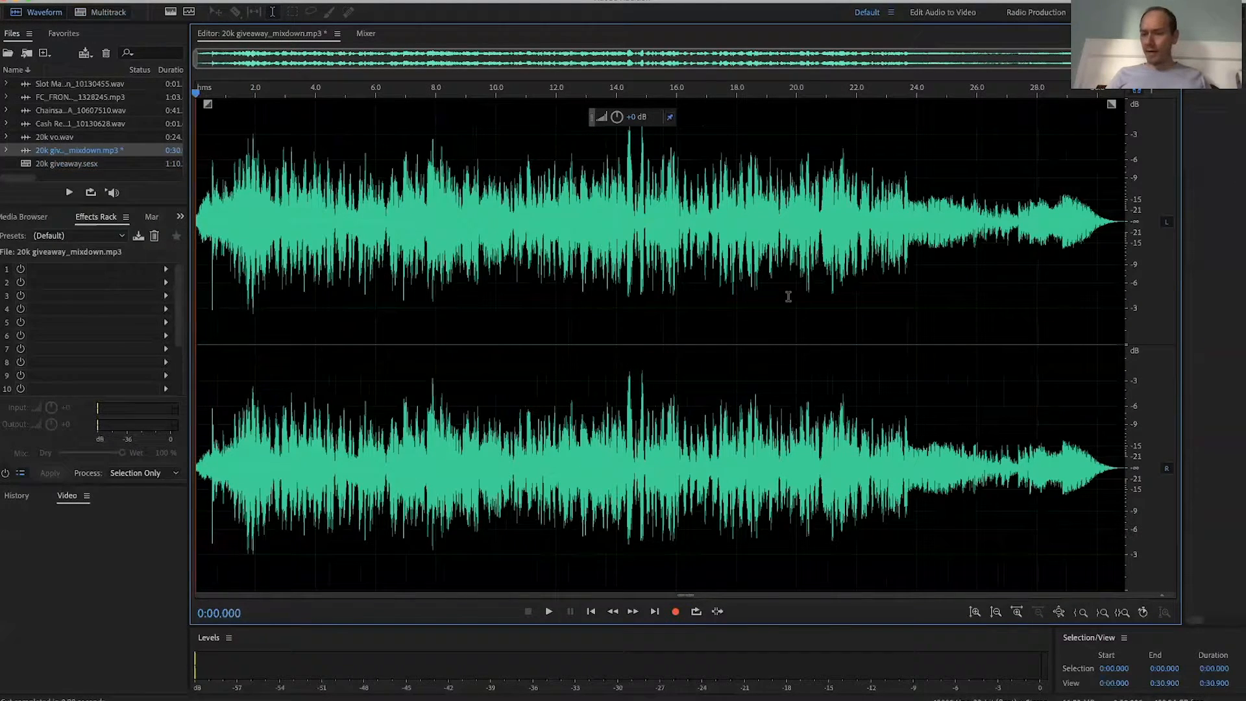
Step: Play the end of the mixdown and delete the near-silent tail from about 0:30.297 to the end
{"action": "left_click", "coordinate": [1009, 271]}
{"action": "left_click", "coordinate": [1013, 207]}
{"action": "left_click", "coordinate": [1062, 218]}
{"action": "key", "text": "space"}
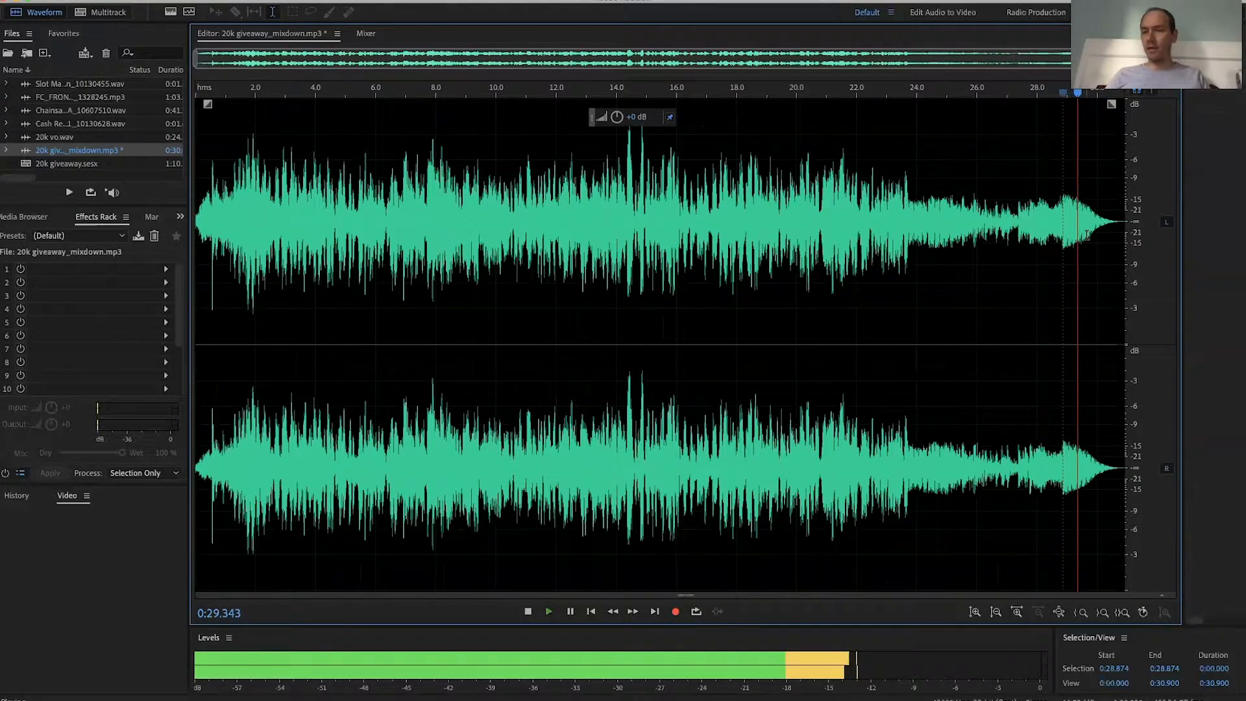
{"action": "scroll", "coordinate": [1076, 227], "scroll_direction": "up", "scroll_amount": 5}
{"action": "left_click", "coordinate": [1077, 218]}
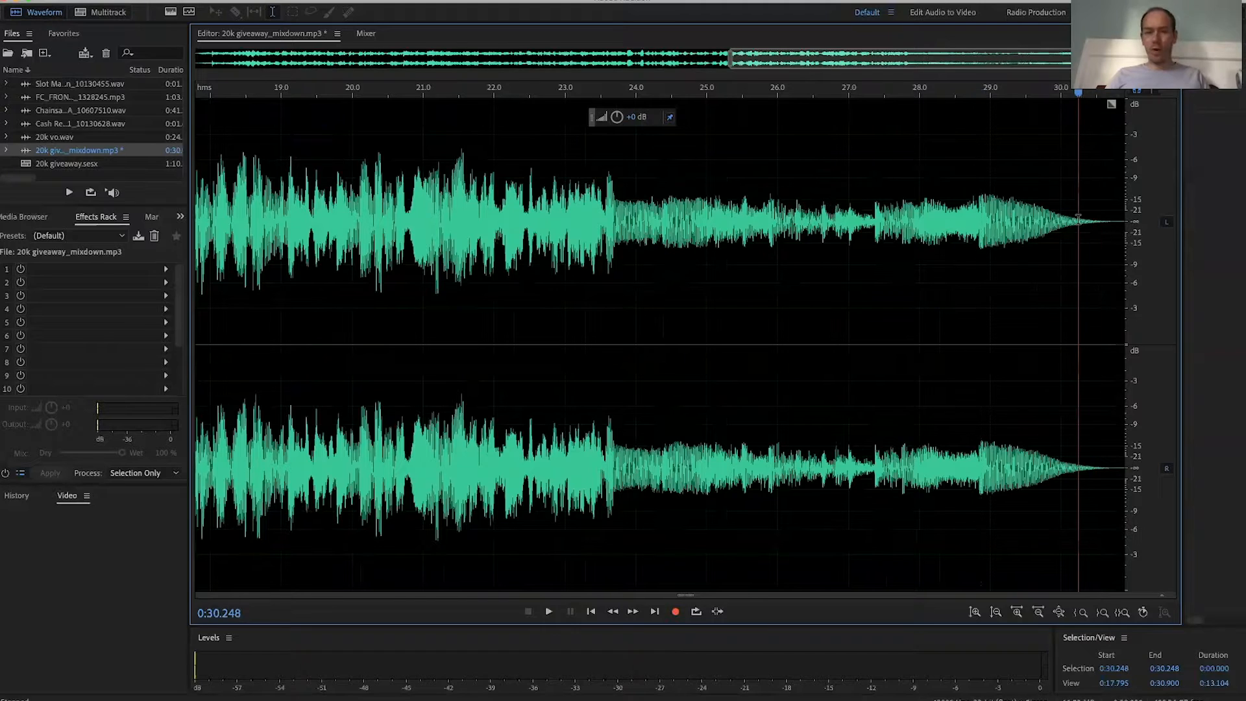
{"action": "left_click_drag", "start_coordinate": [1081, 219], "coordinate": [1179, 224]}
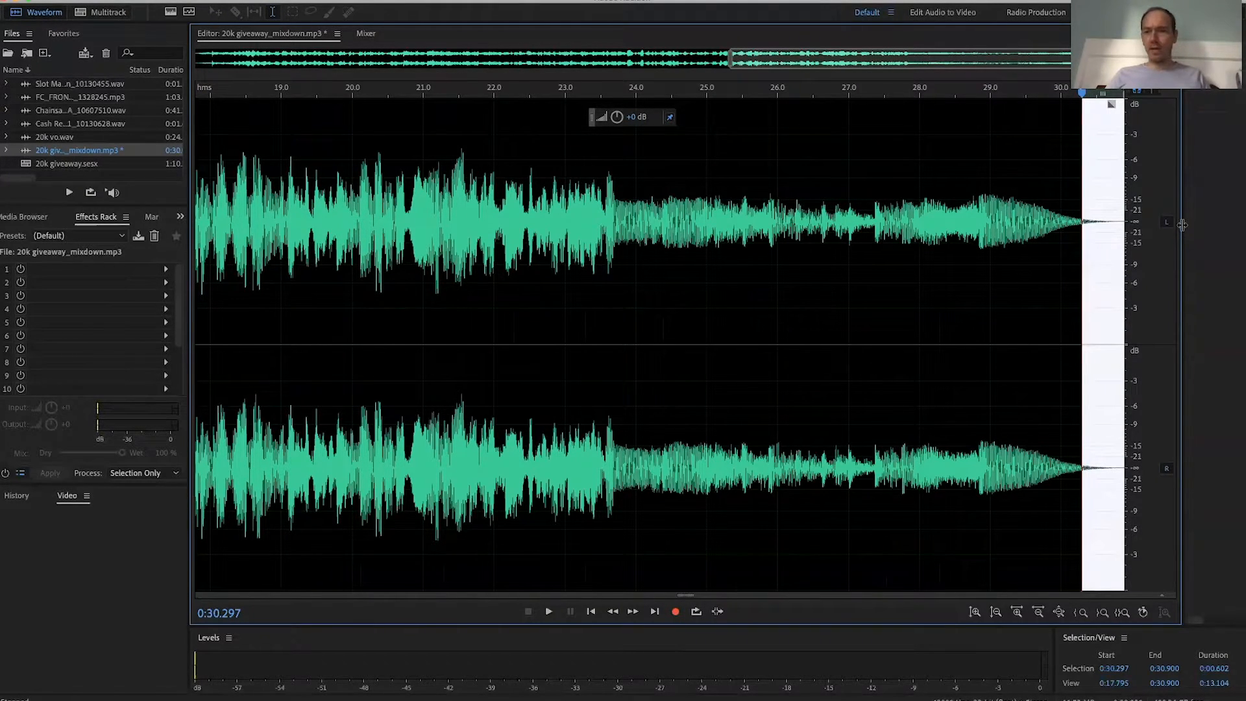
{"action": "key", "text": "Delete"}
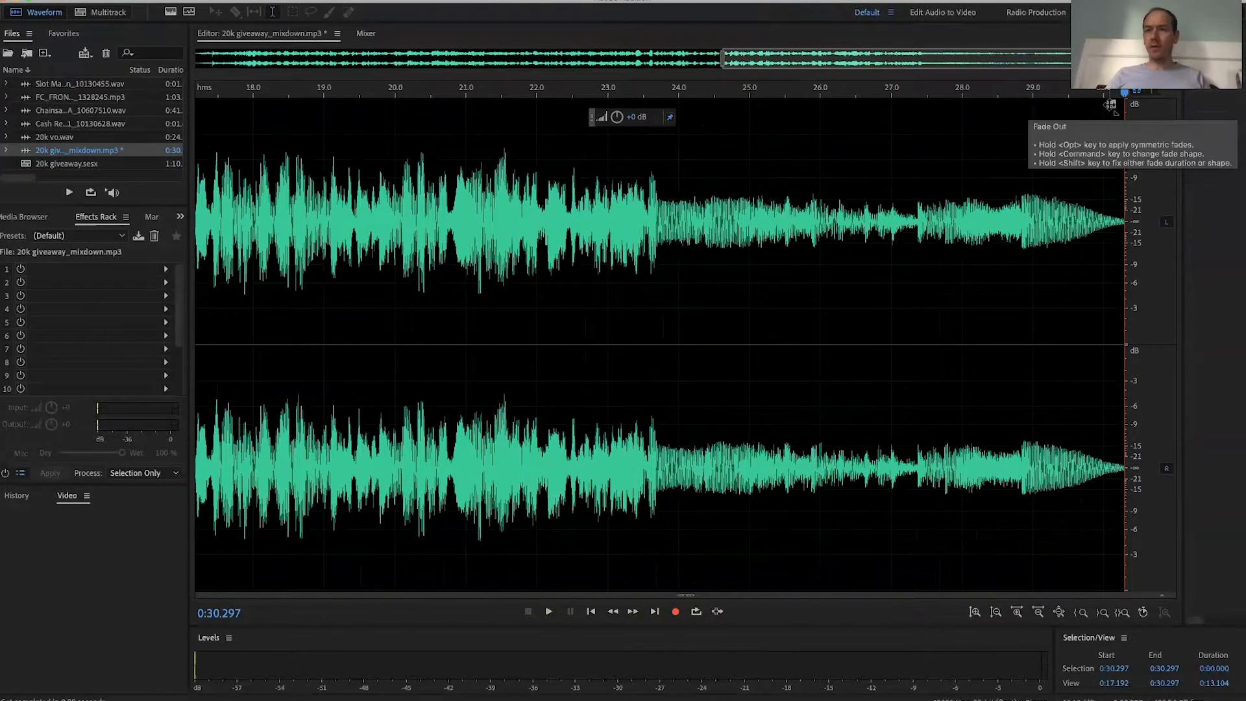
Step: Apply a very short fade-out at the end of the mixdown and play back the ending
{"action": "mouse_move", "coordinate": [1110, 106]}
{"action": "left_mouse_down"}
{"action": "mouse_move", "coordinate": [1038, 106]}
{"action": "mouse_move", "coordinate": [1111, 104]}
{"action": "left_mouse_up"}
{"action": "left_click", "coordinate": [947, 193]}
{"action": "key", "text": "space"}
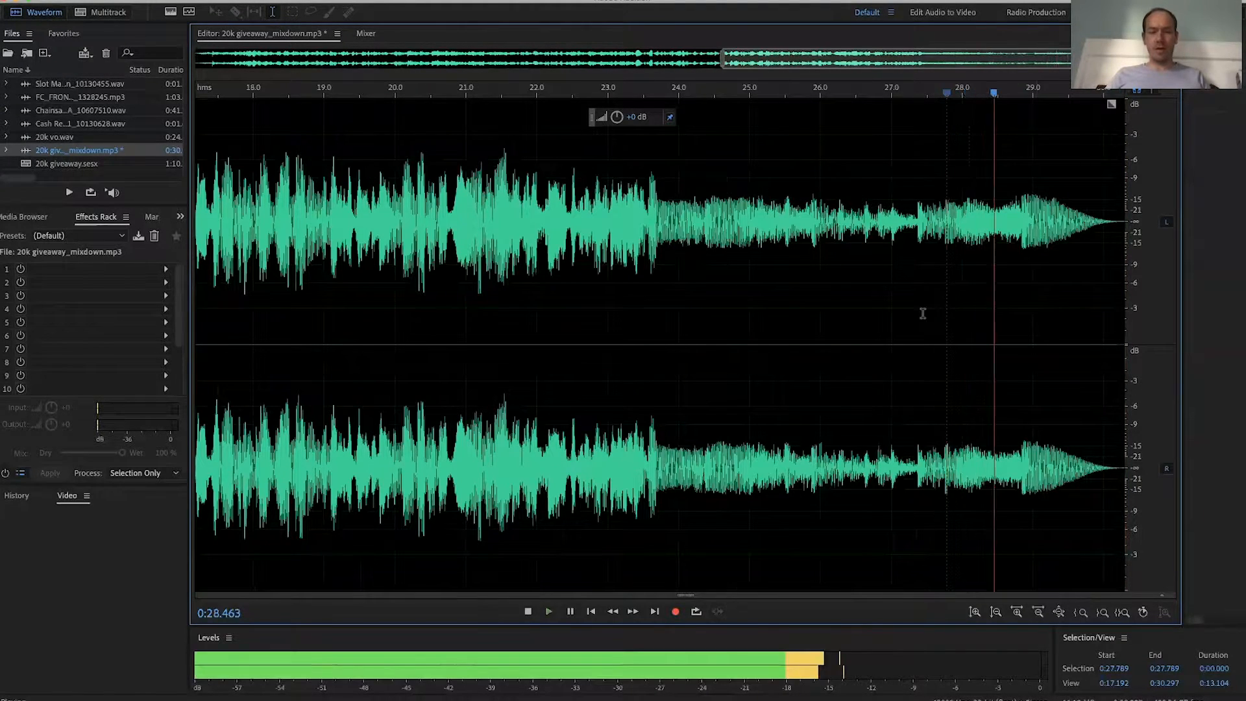
{"action": "key", "text": "backslash"}
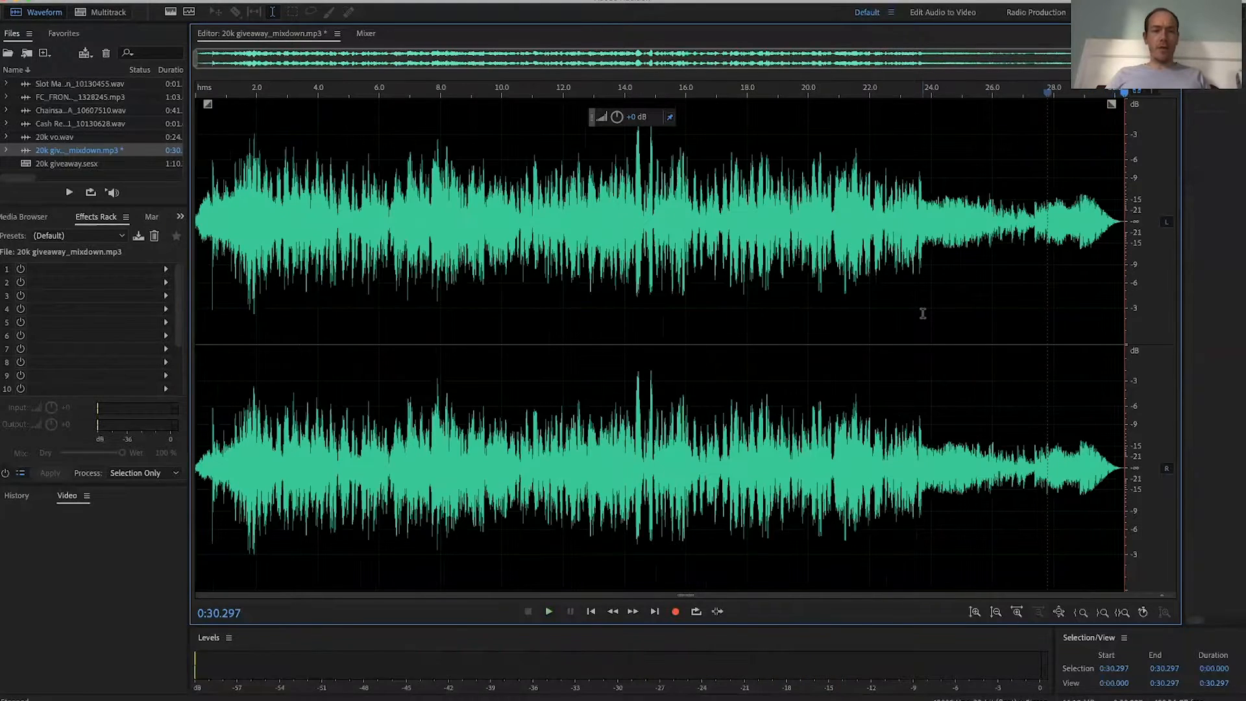
{"action": "left_click", "coordinate": [598, 263]}
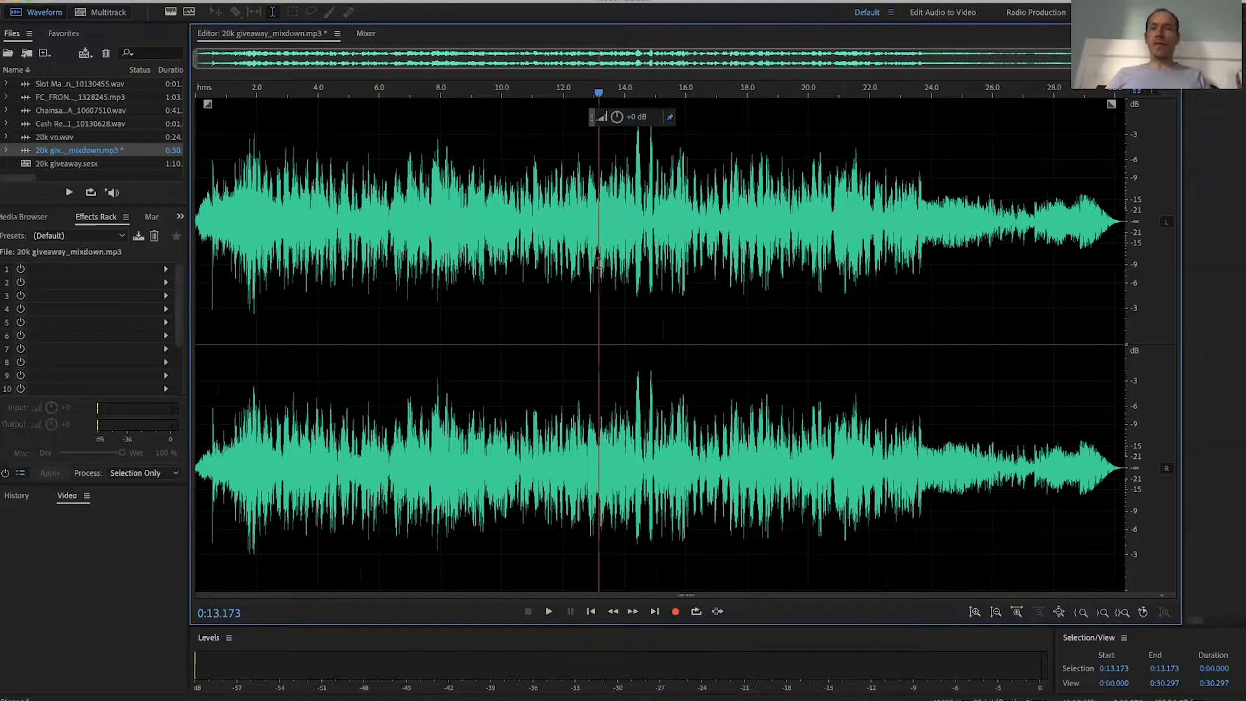
{"action": "left_click", "coordinate": [433, 204]}
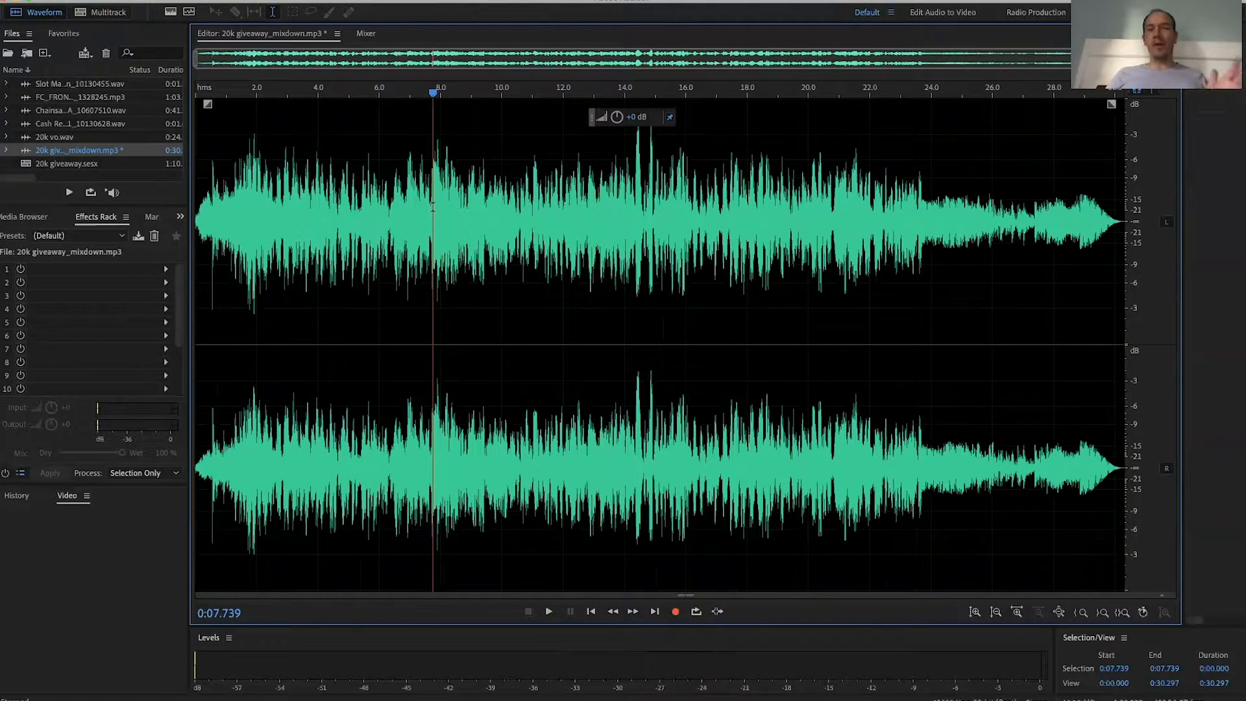
{"action": "left_click", "coordinate": [458, 160]}
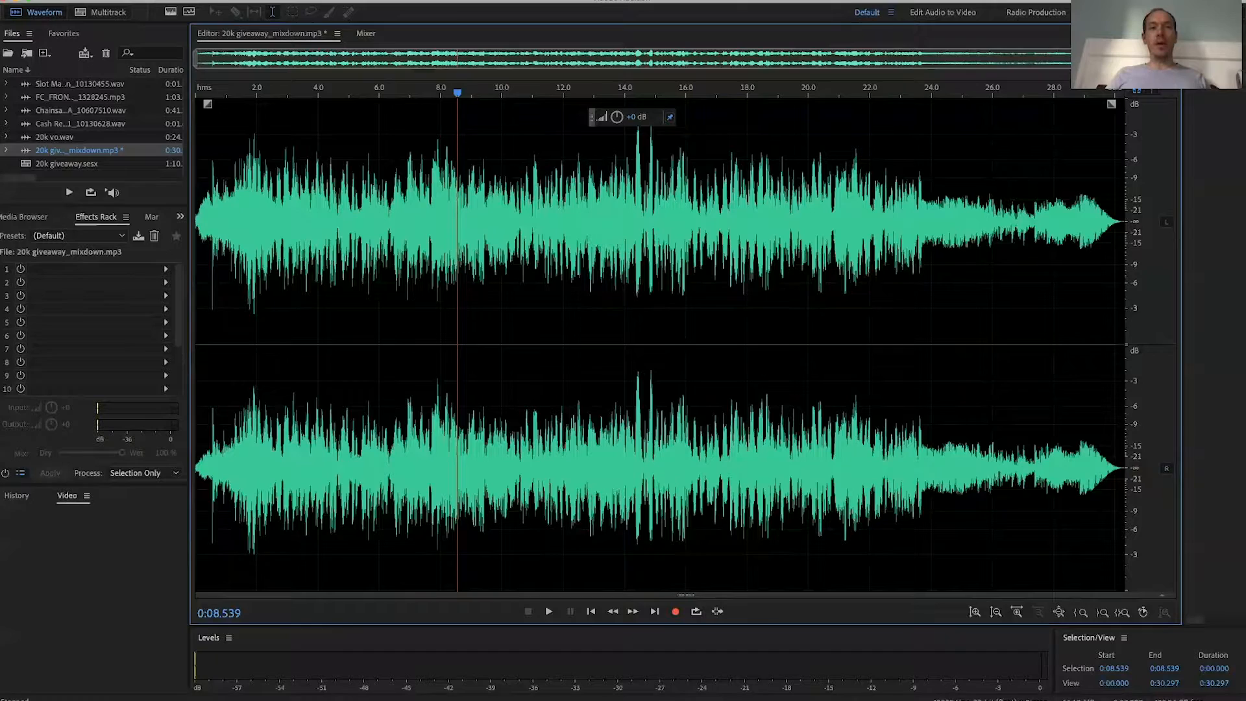
Step: Apply the Stretch and Pitch effect to the whole mixdown with a new duration of 0:30.000
{"action": "left_click", "coordinate": [281, 0]}
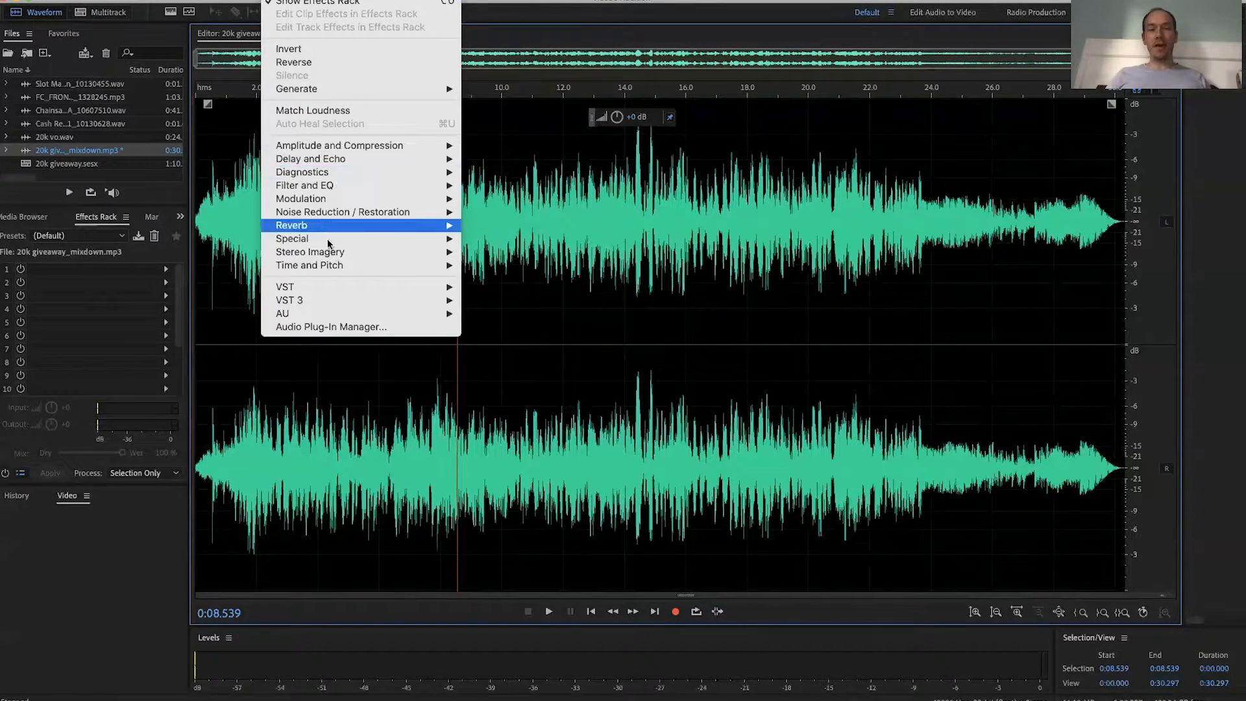
{"action": "mouse_move", "coordinate": [355, 266]}
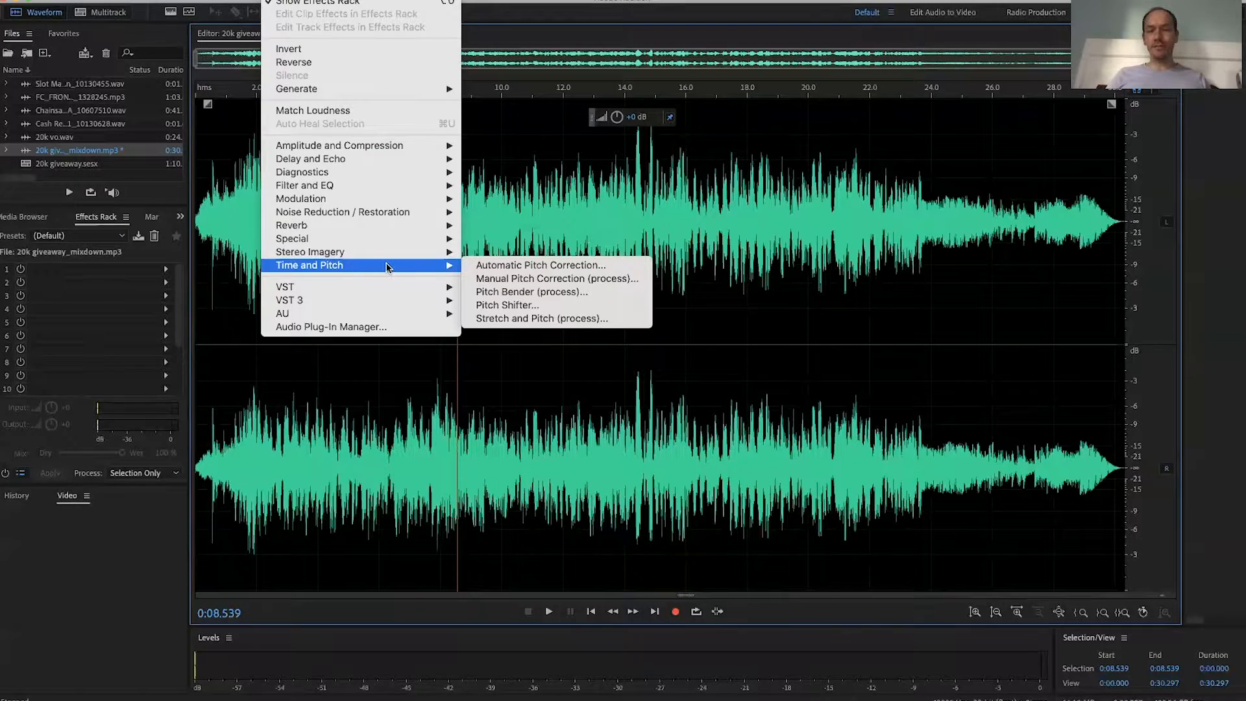
{"action": "left_click", "coordinate": [531, 318]}
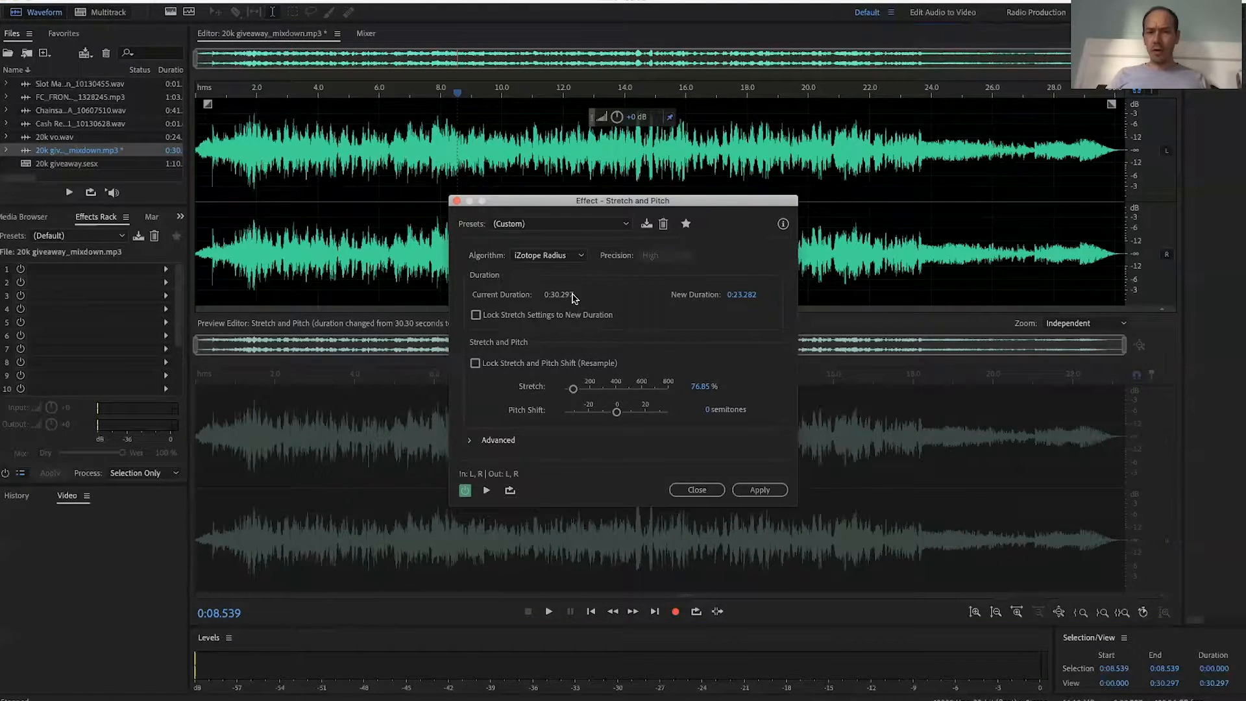
{"action": "left_click", "coordinate": [744, 295]}
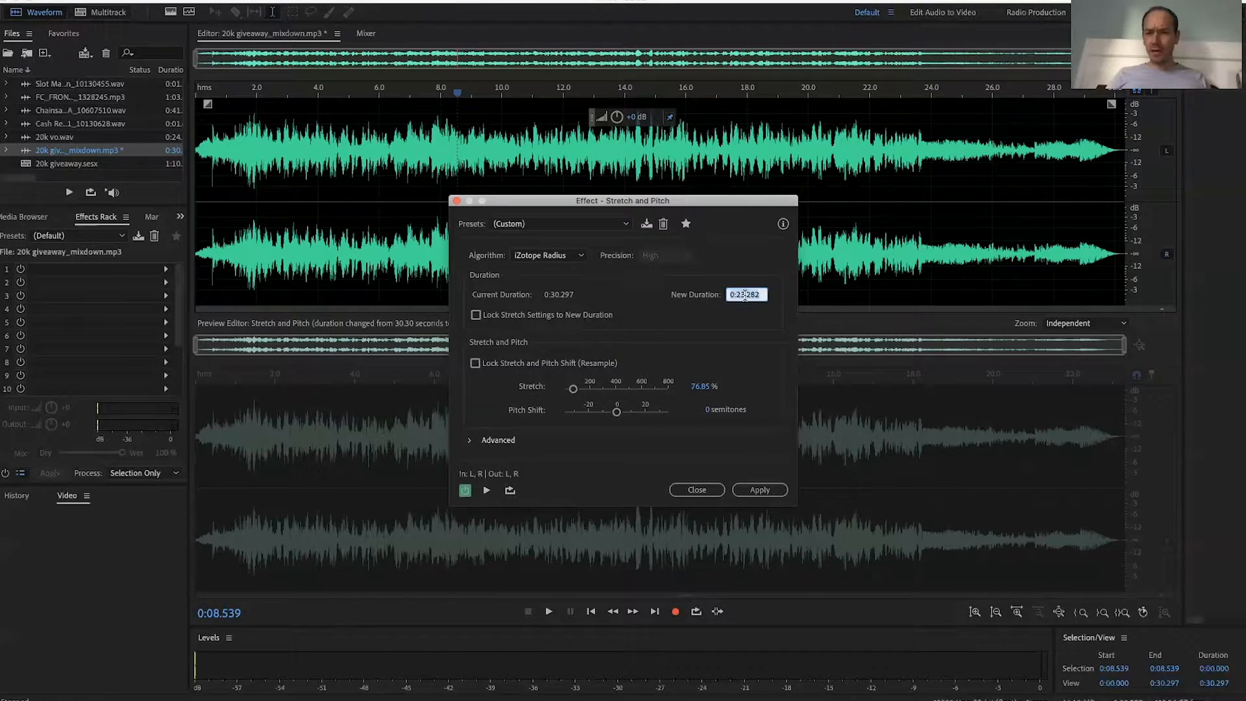
{"action": "key", "text": "Right"}
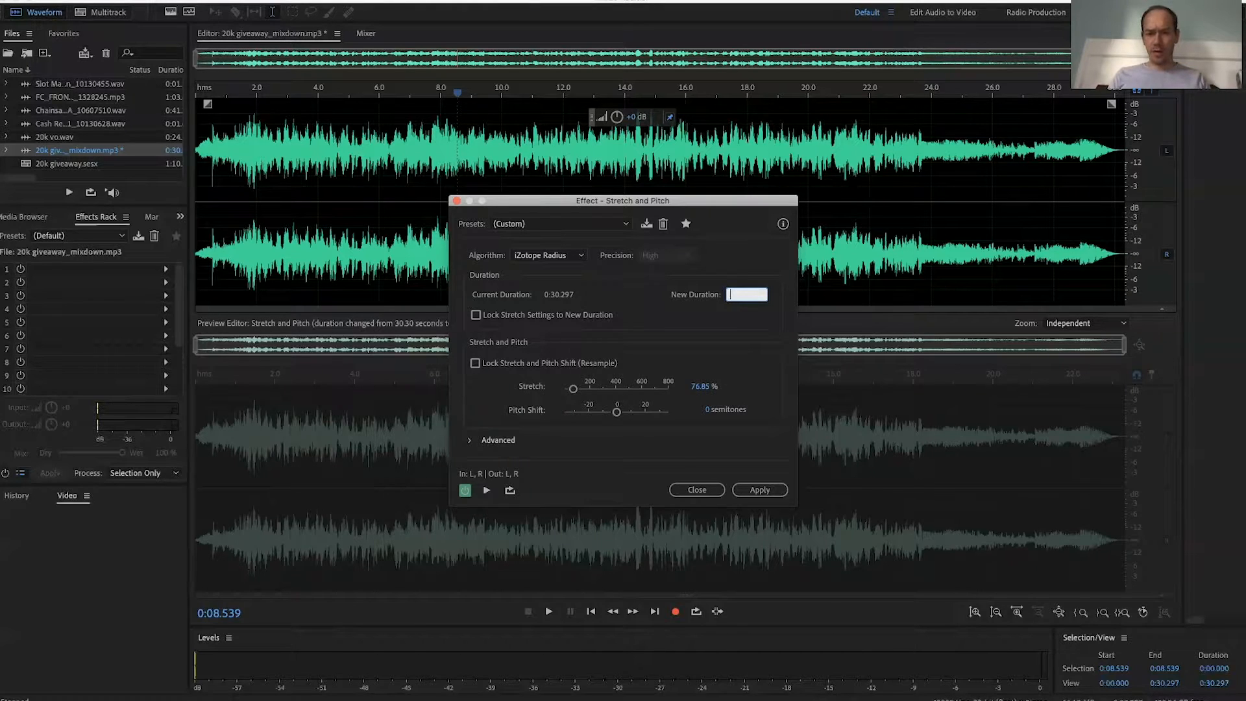
{"action": "type", "text": "30"}
{"action": "key", "text": "Return"}
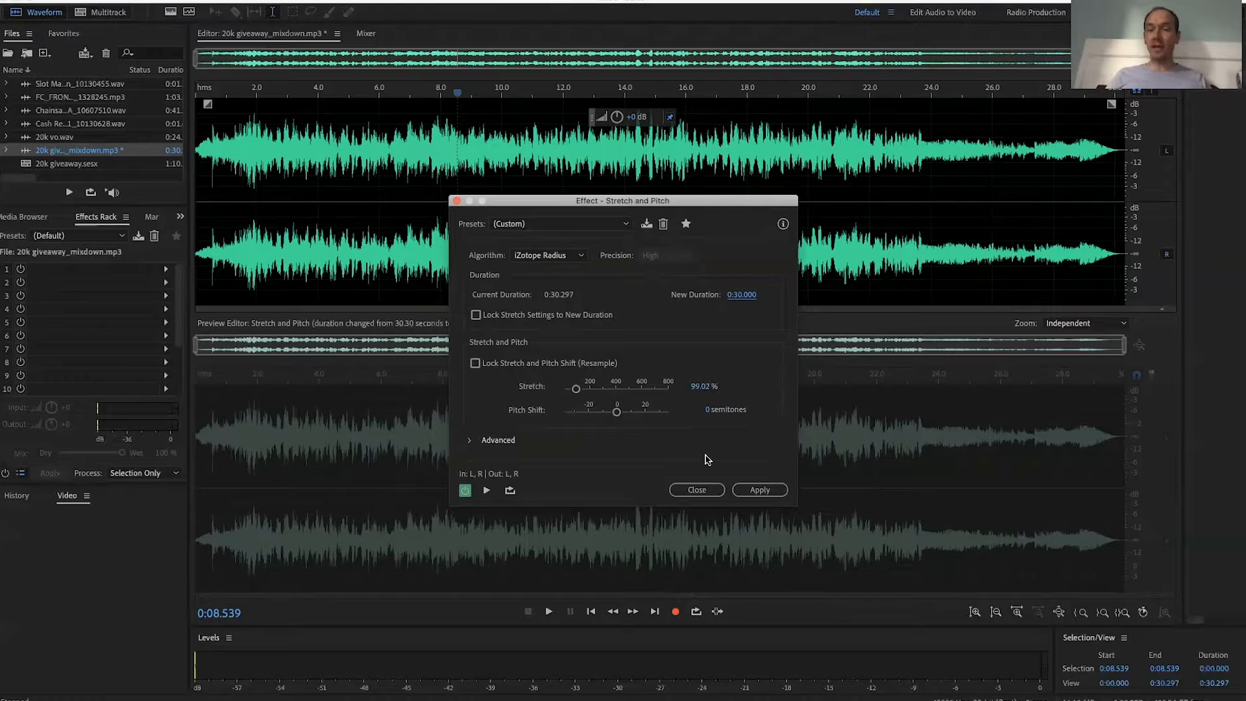
{"action": "left_click", "coordinate": [753, 490]}
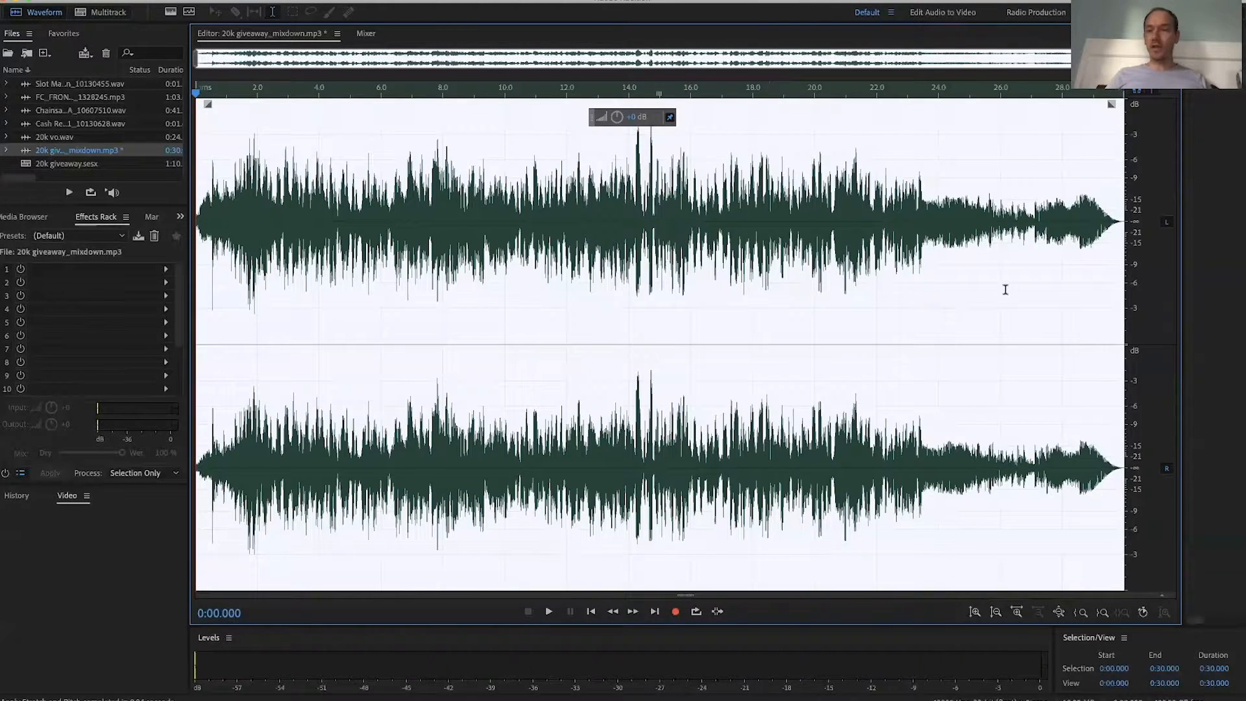
Step: Check the exact end time of the stretched mixdown by moving the playhead to the end of the waveform
{"action": "left_click", "coordinate": [1005, 289]}
{"action": "left_click", "coordinate": [1114, 227]}
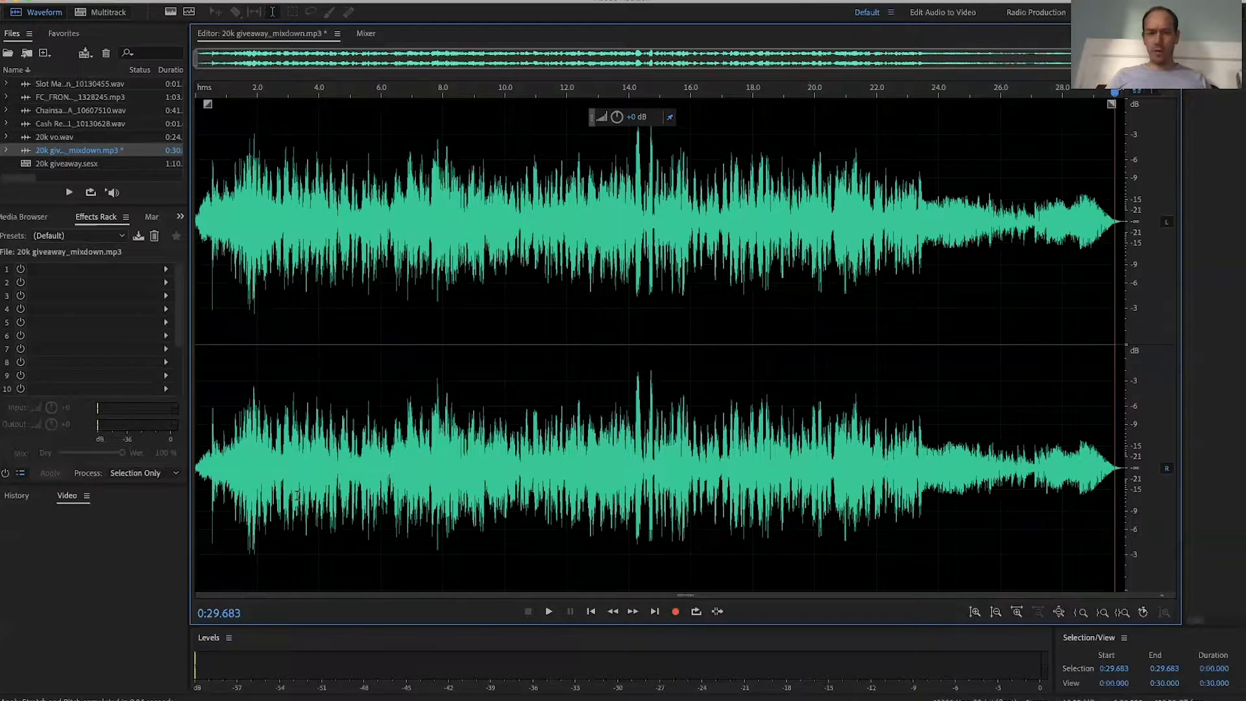
{"action": "left_click", "coordinate": [385, 96]}
{"action": "left_click", "coordinate": [733, 96]}
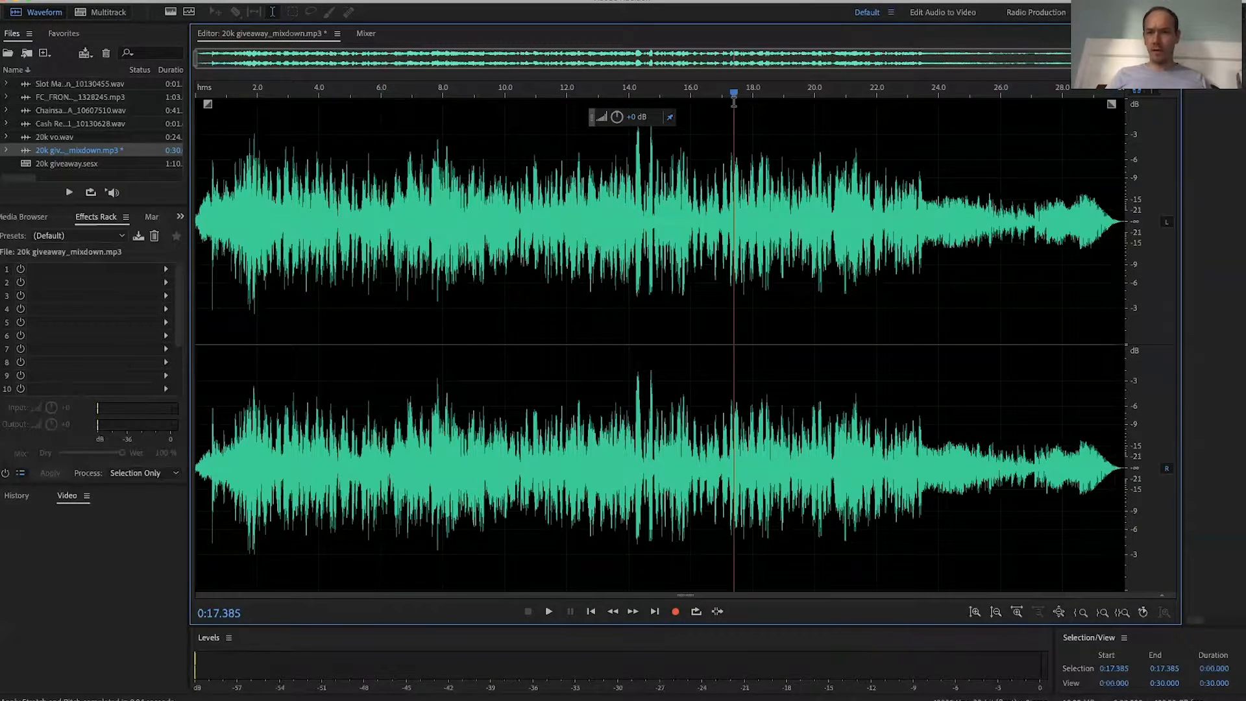
{"action": "left_click_drag", "start_coordinate": [930, 96], "coordinate": [1129, 98]}
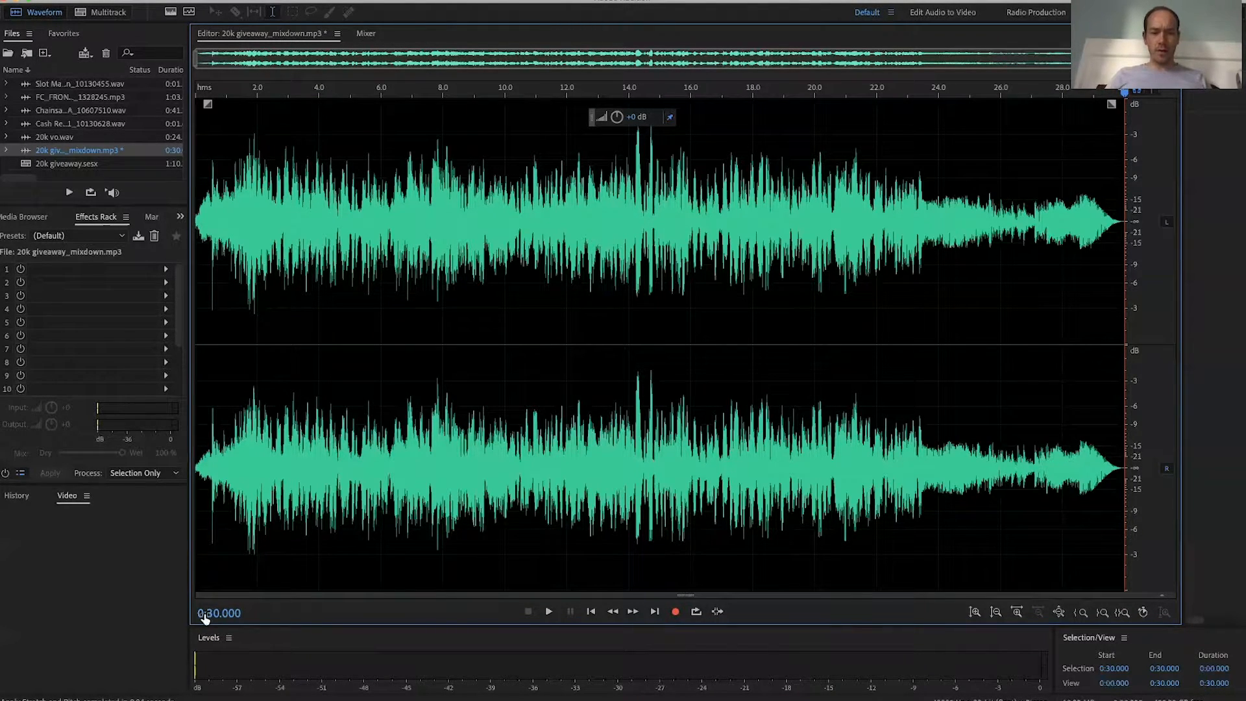
{"action": "left_click_drag", "start_coordinate": [212, 613], "coordinate": [206, 607]}
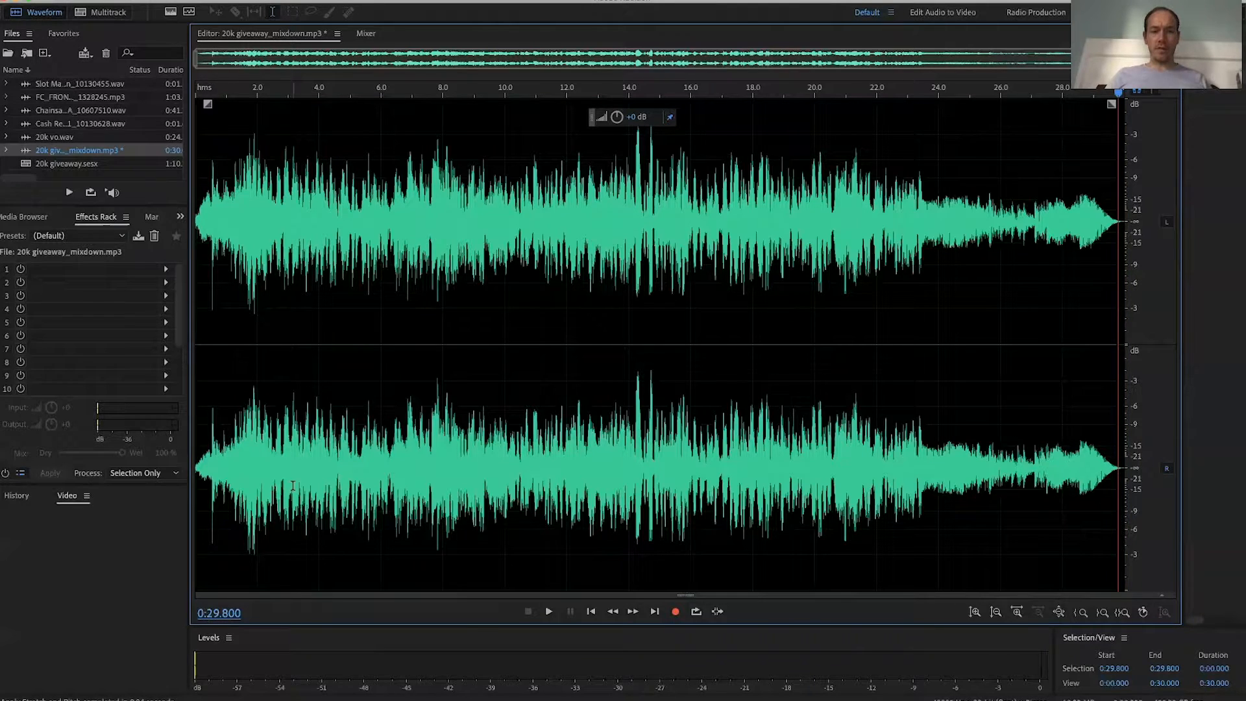
{"action": "left_click_drag", "start_coordinate": [1116, 97], "coordinate": [1149, 96]}
{"action": "left_click", "coordinate": [588, 313]}
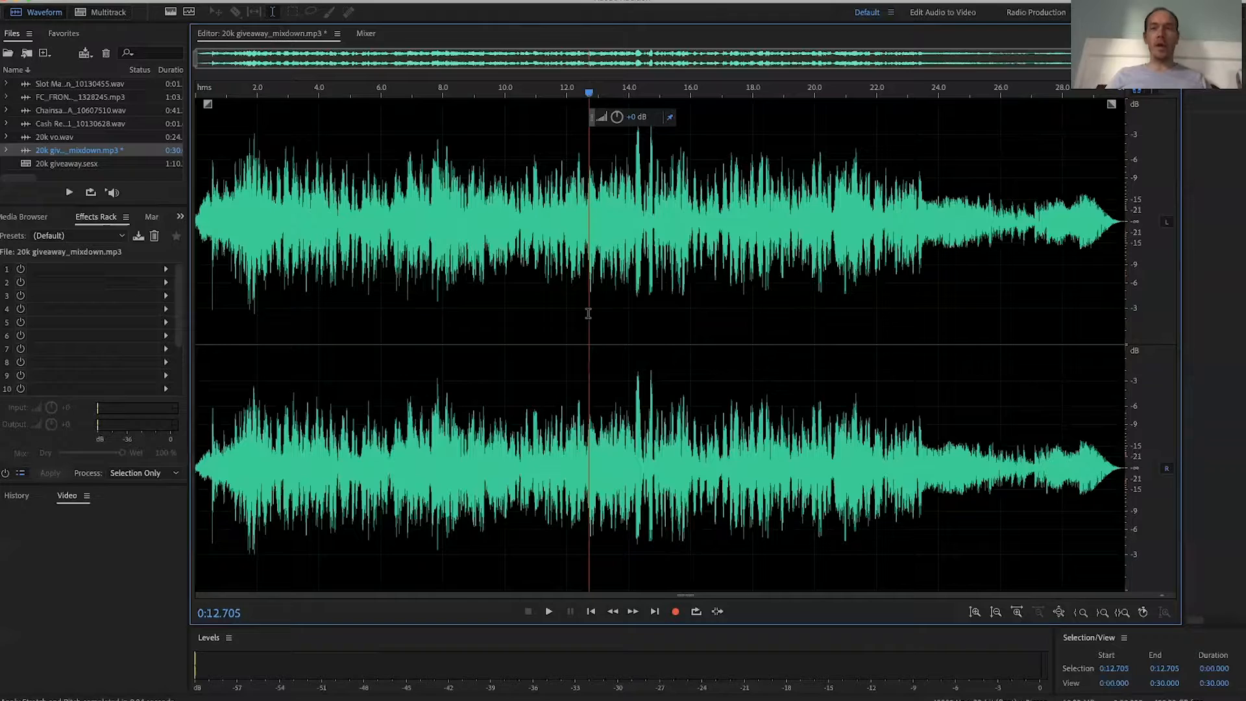
{"action": "left_click", "coordinate": [428, 261]}
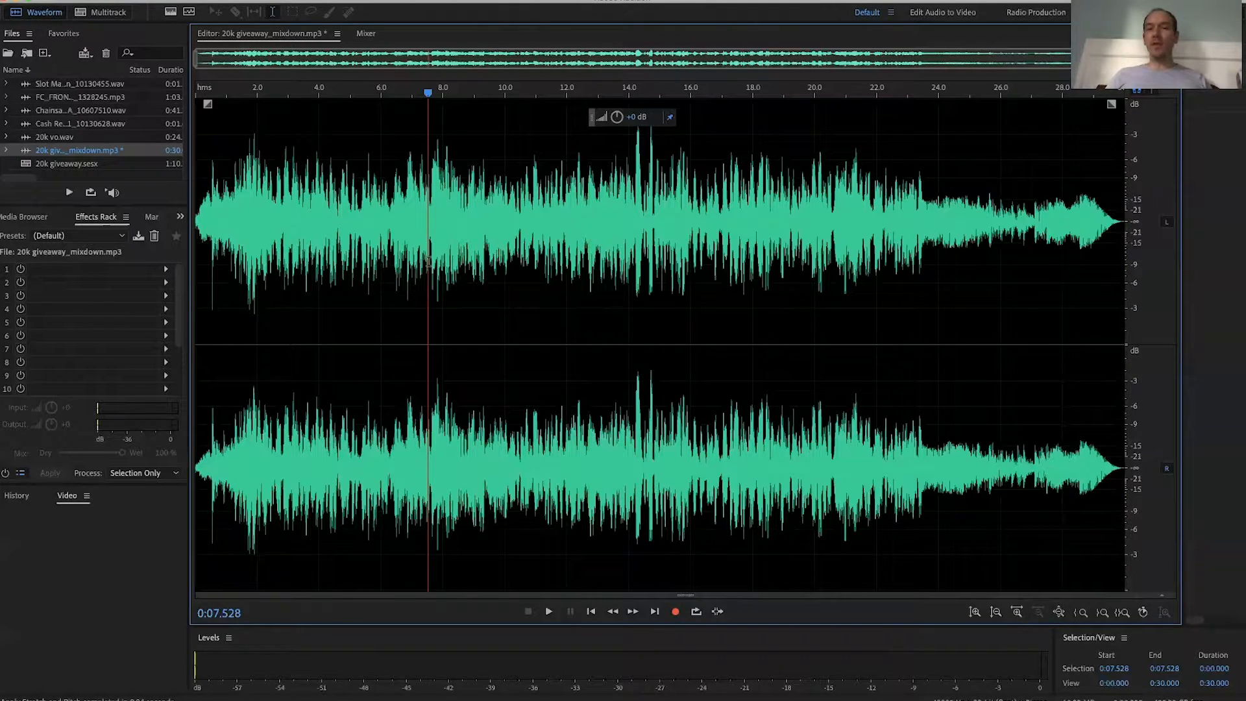
{"action": "left_click", "coordinate": [513, 244]}
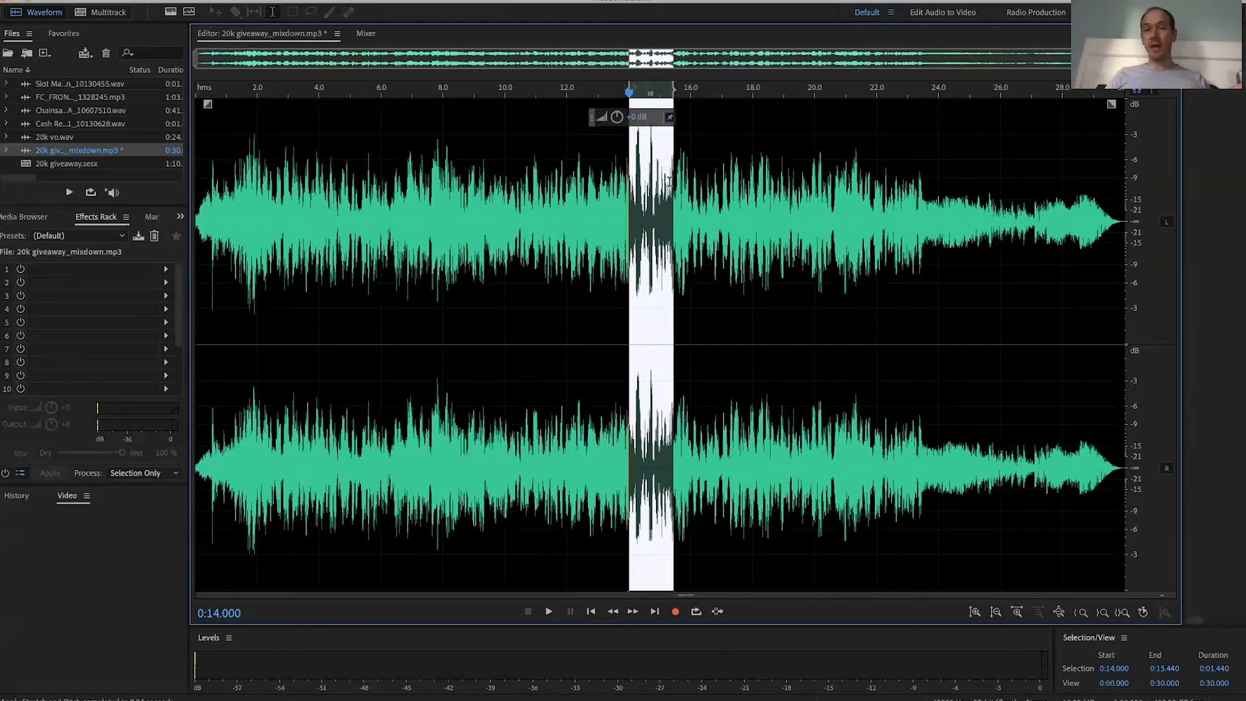
Step: Boost the volume of the section from 0:14.000 to 0:15.237 by about 11 dB
{"action": "left_click_drag", "start_coordinate": [675, 188], "coordinate": [666, 187]}
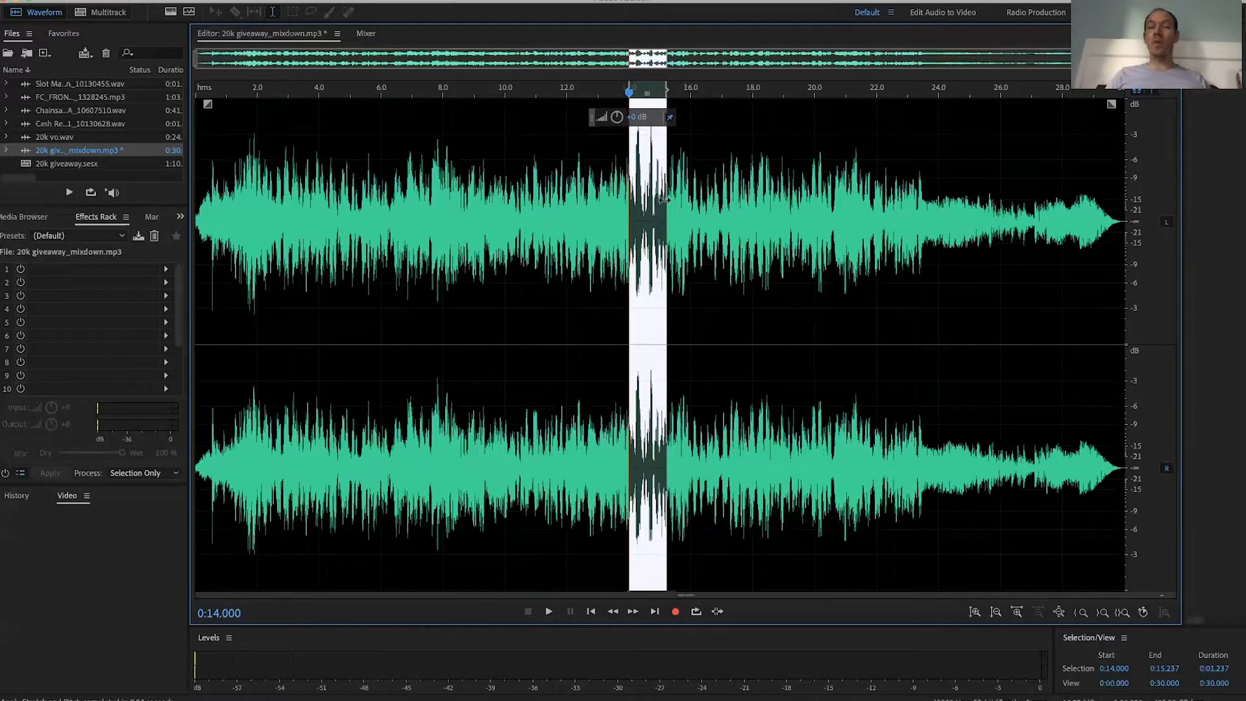
{"action": "left_click_drag", "start_coordinate": [615, 123], "coordinate": [610, 85]}
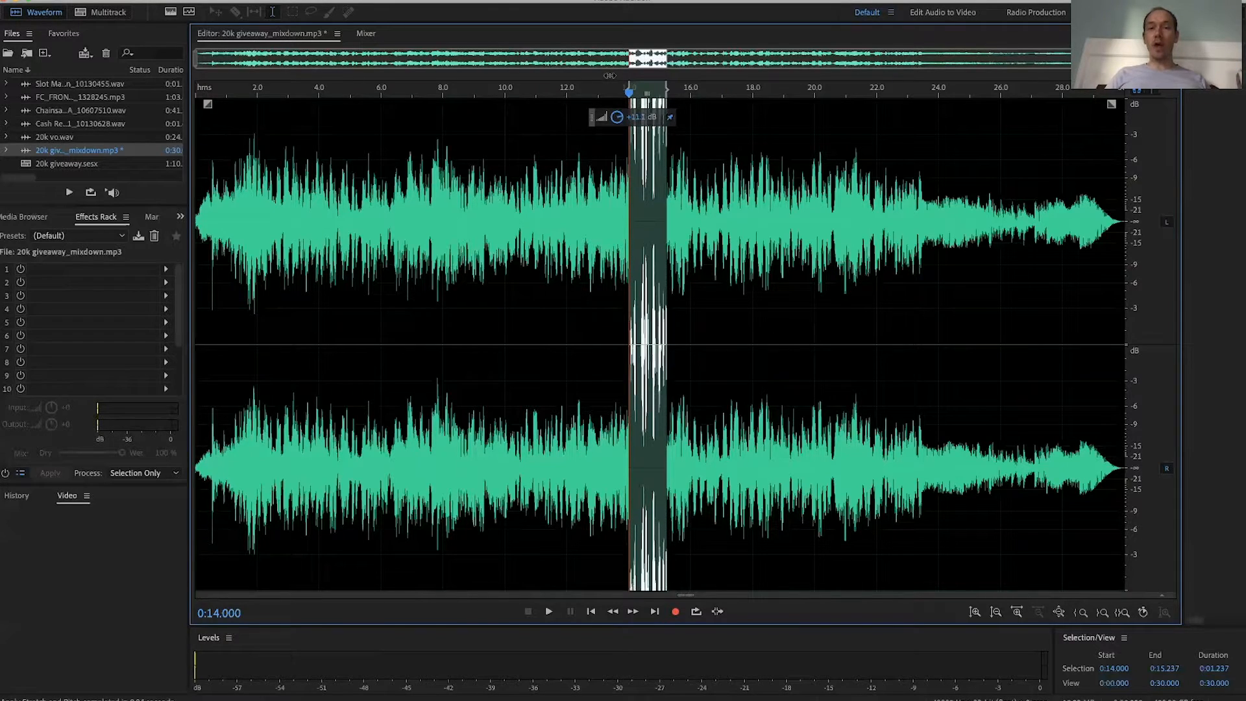
{"action": "left_click", "coordinate": [553, 223]}
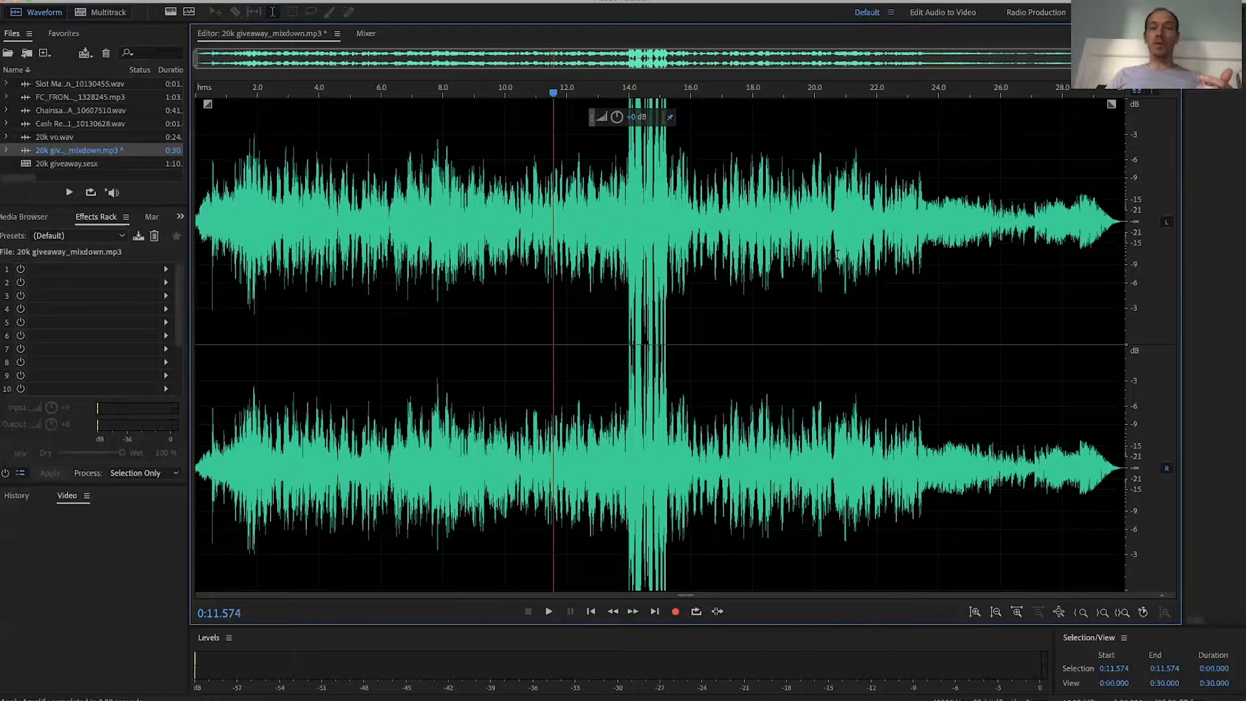
{"action": "left_click", "coordinate": [575, 232]}
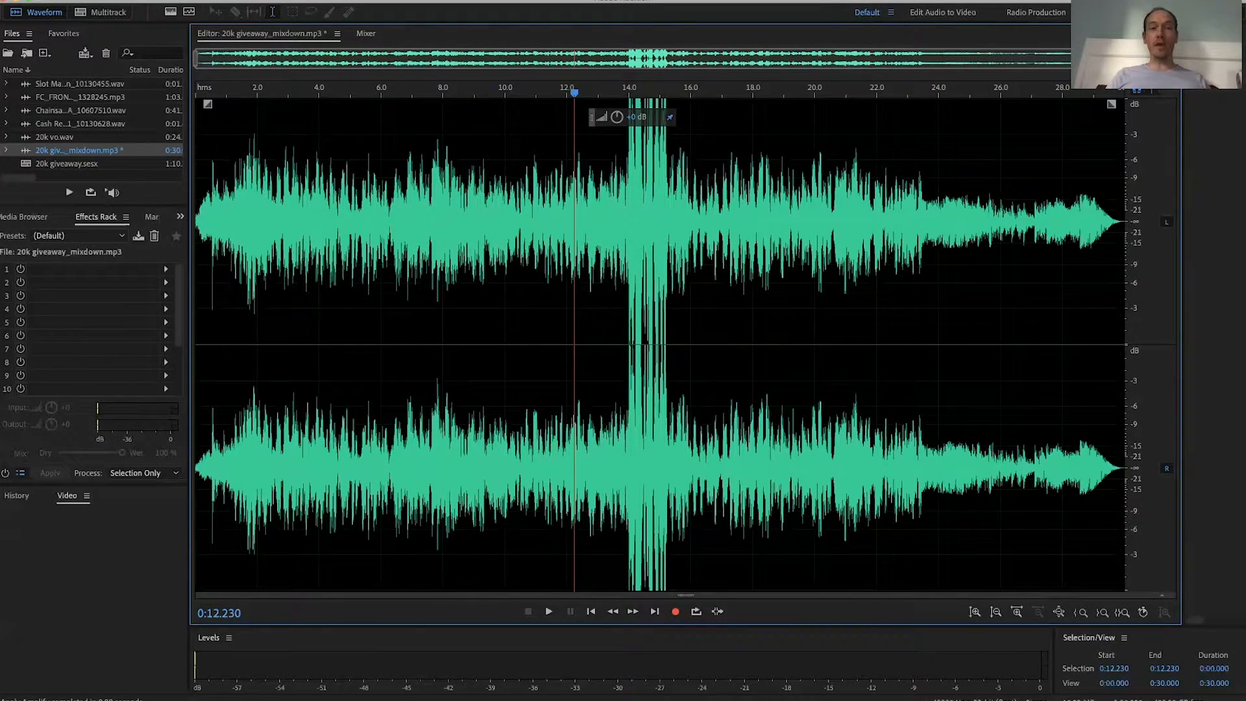
Step: Normalize the whole mixdown to -10 dB, treating all channels equally
{"action": "left_click", "coordinate": [281, 0]}
{"action": "mouse_move", "coordinate": [348, 148]}
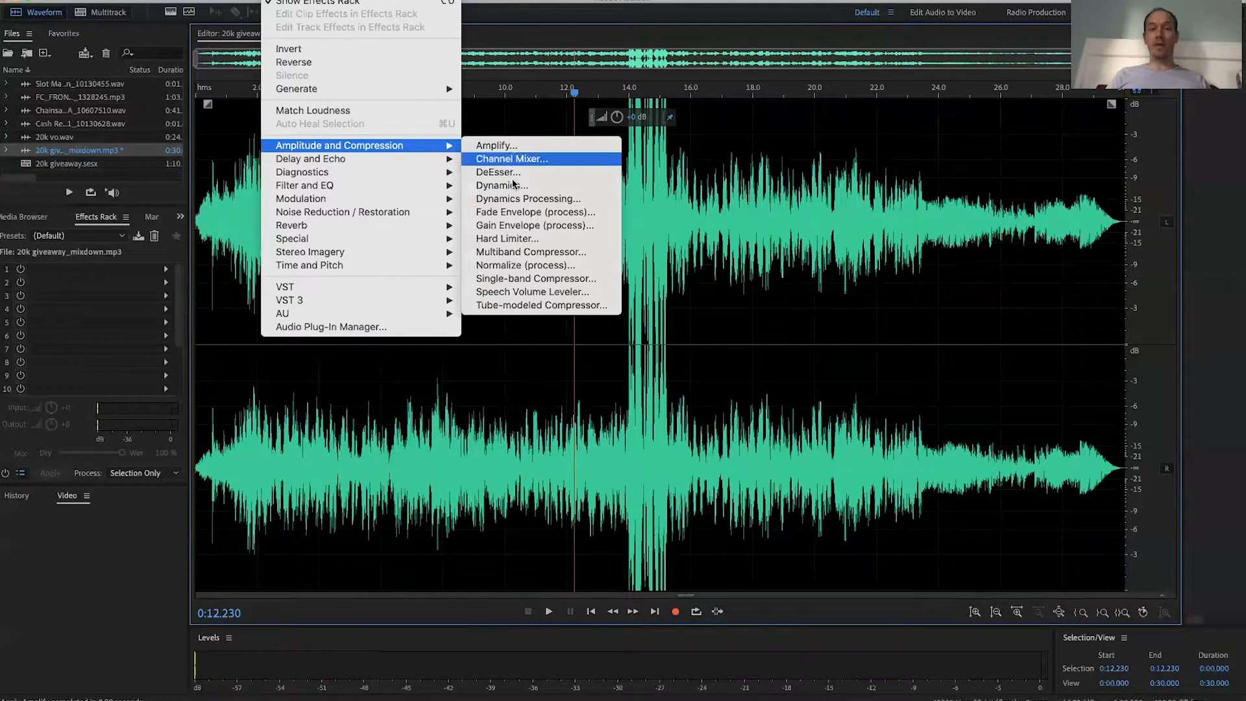
{"action": "left_click", "coordinate": [513, 266]}
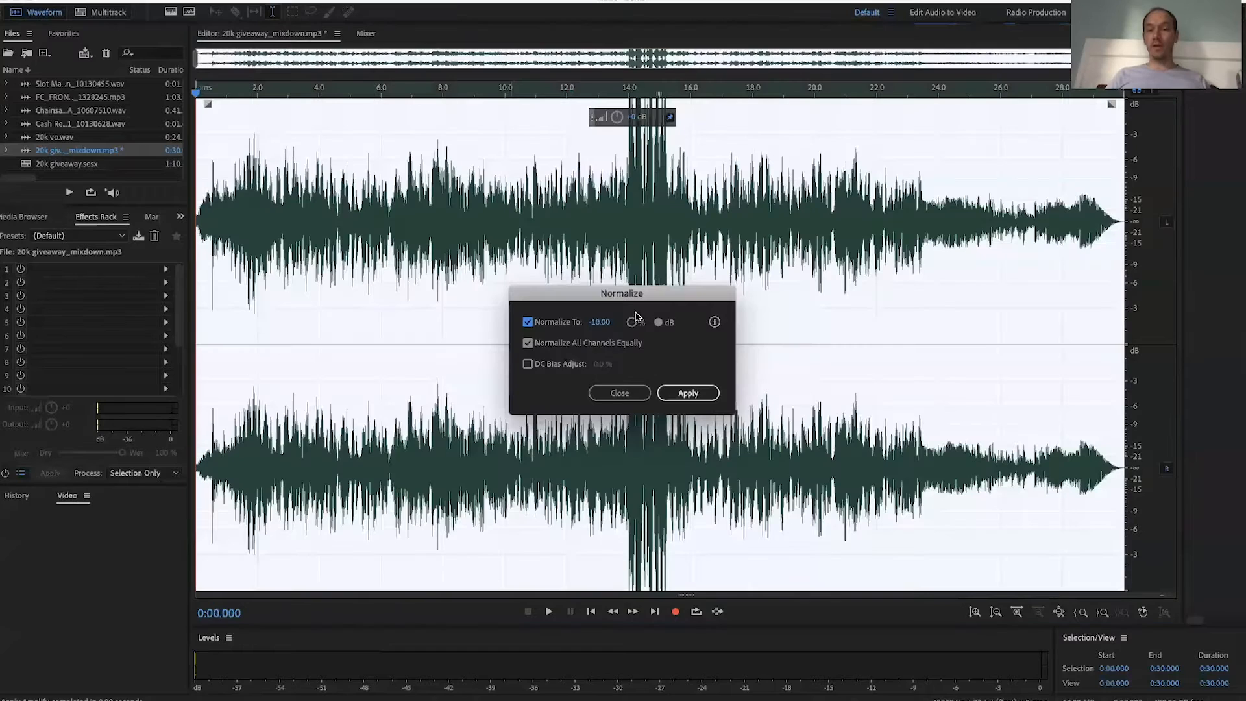
{"action": "left_click", "coordinate": [679, 394]}
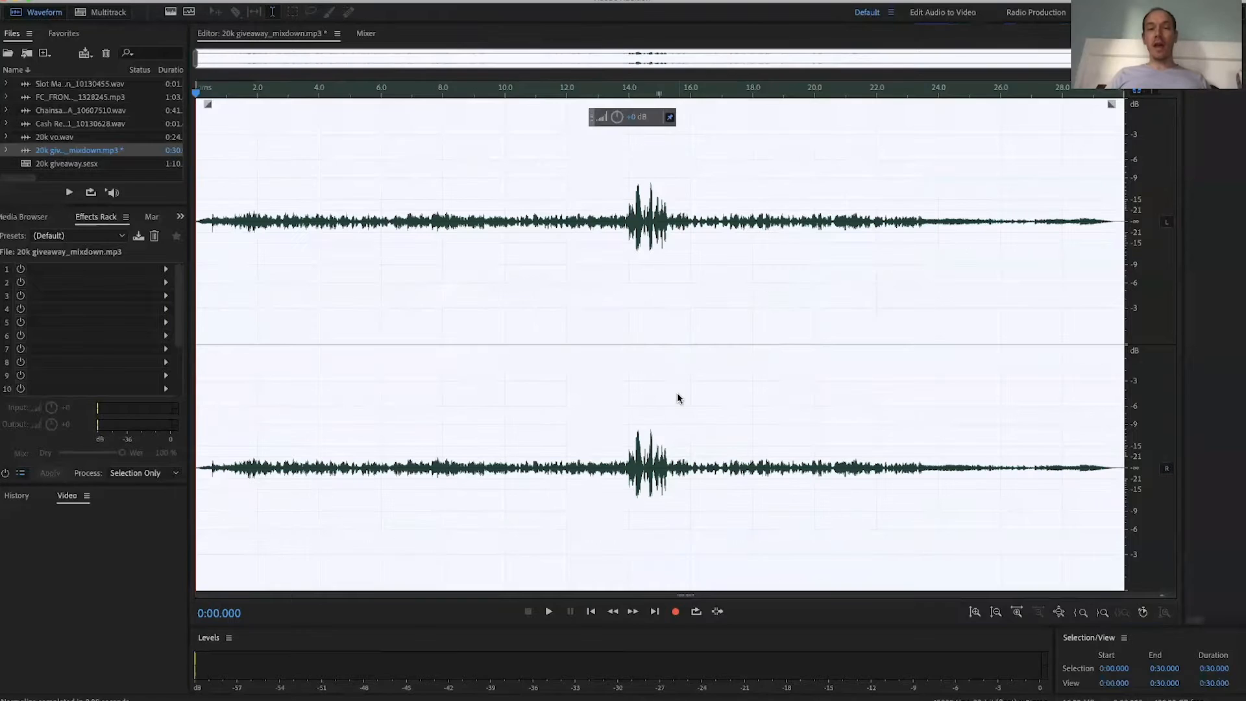
Step: Compare the level of the boosted section from 0:14 to about 0:15.3 with the rest of the normalized waveform
{"action": "left_click", "coordinate": [627, 217]}
{"action": "left_click", "coordinate": [375, 240]}
{"action": "left_click_drag", "start_coordinate": [629, 200], "coordinate": [675, 202]}
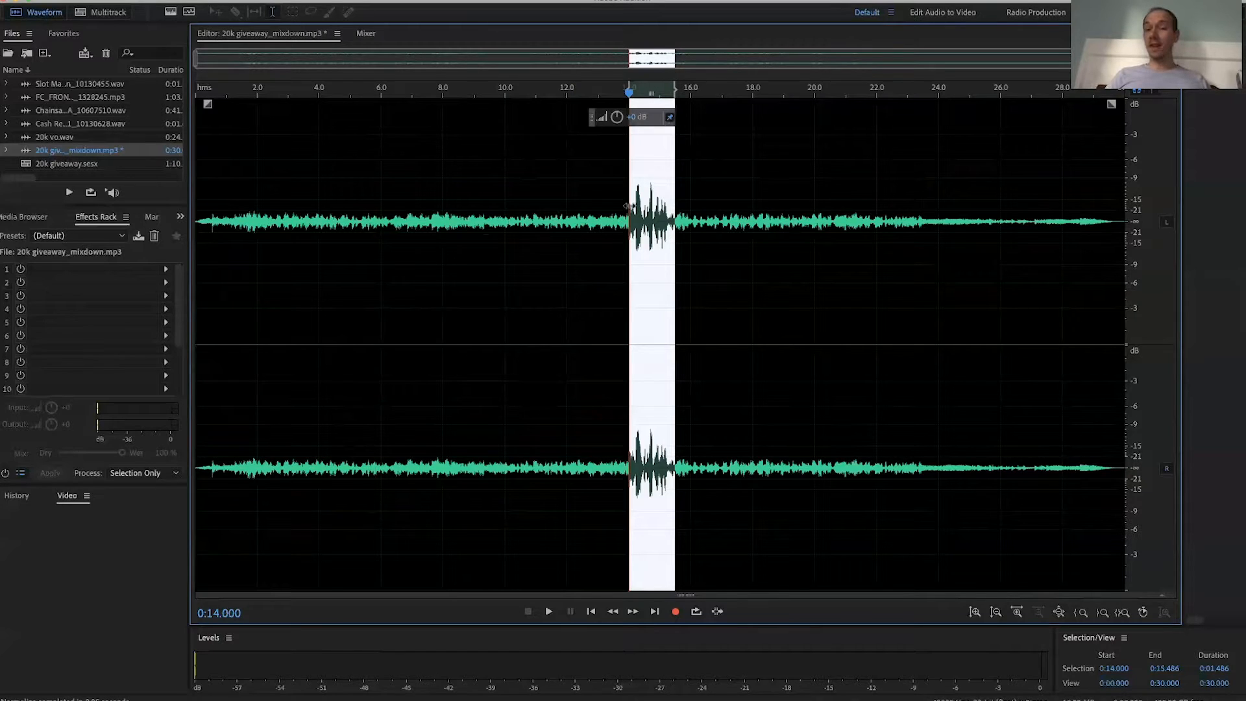
{"action": "left_click", "coordinate": [572, 200]}
{"action": "left_click", "coordinate": [624, 206]}
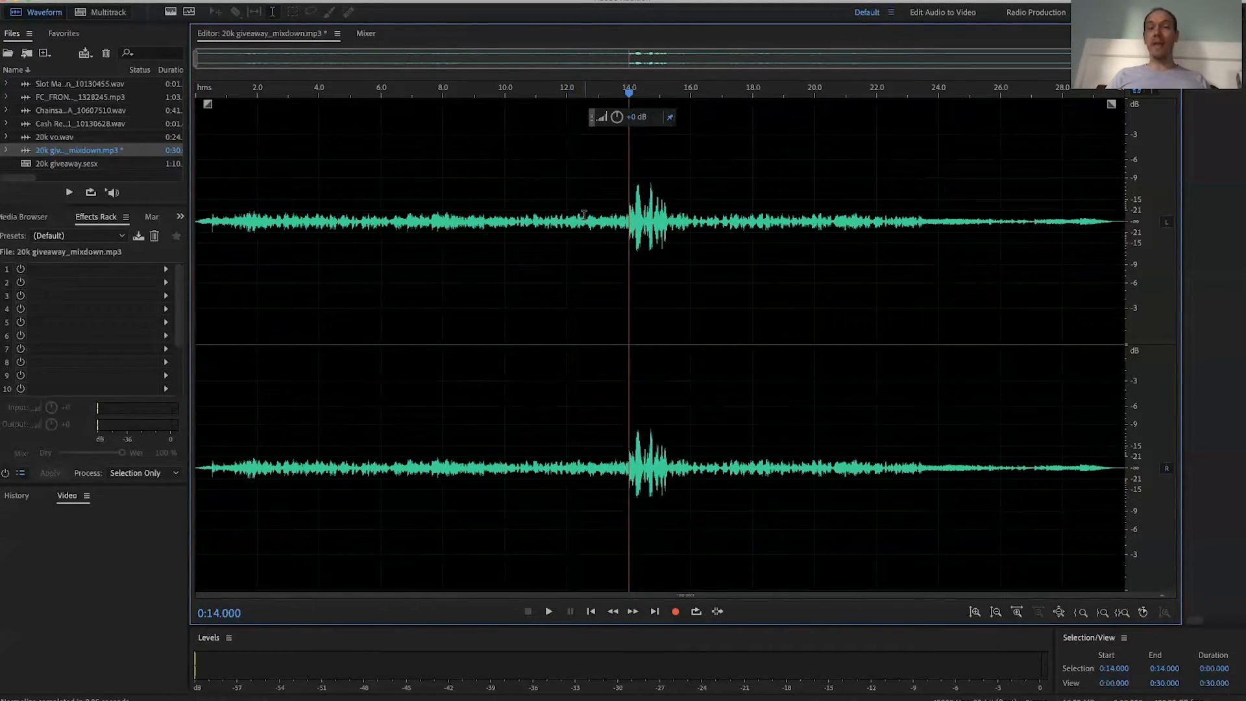
{"action": "left_click", "coordinate": [369, 242]}
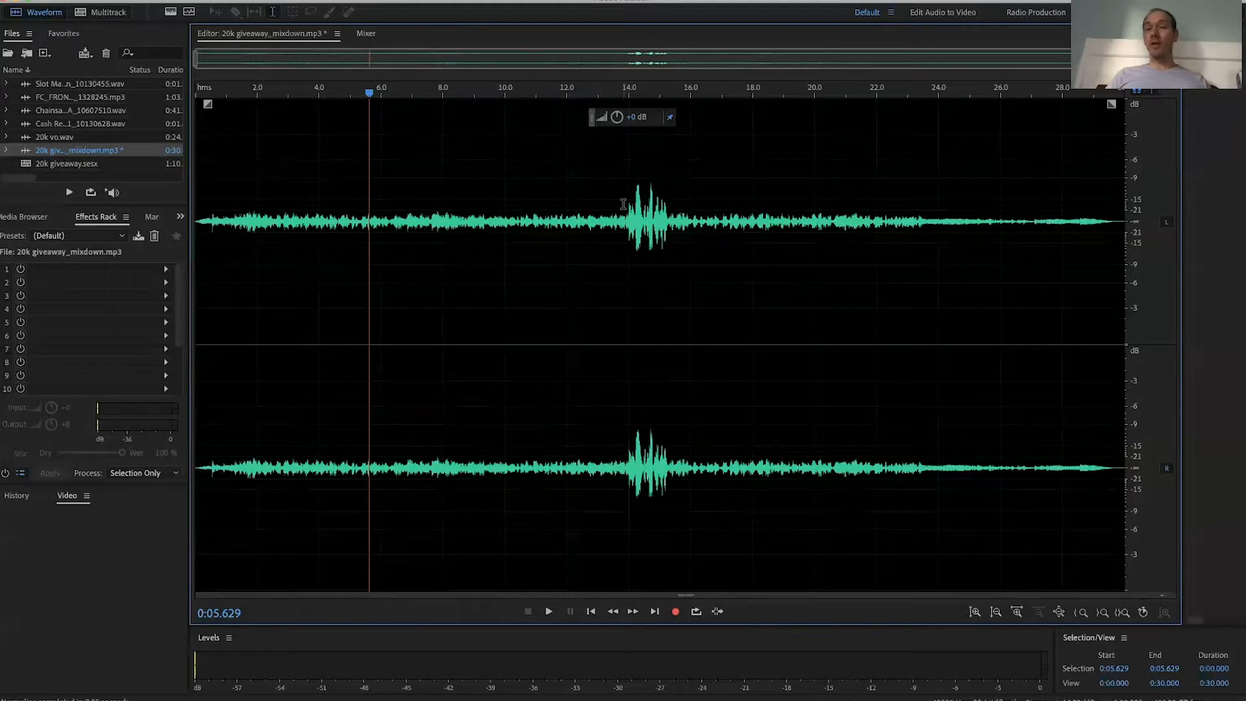
{"action": "left_click_drag", "start_coordinate": [629, 199], "coordinate": [669, 209]}
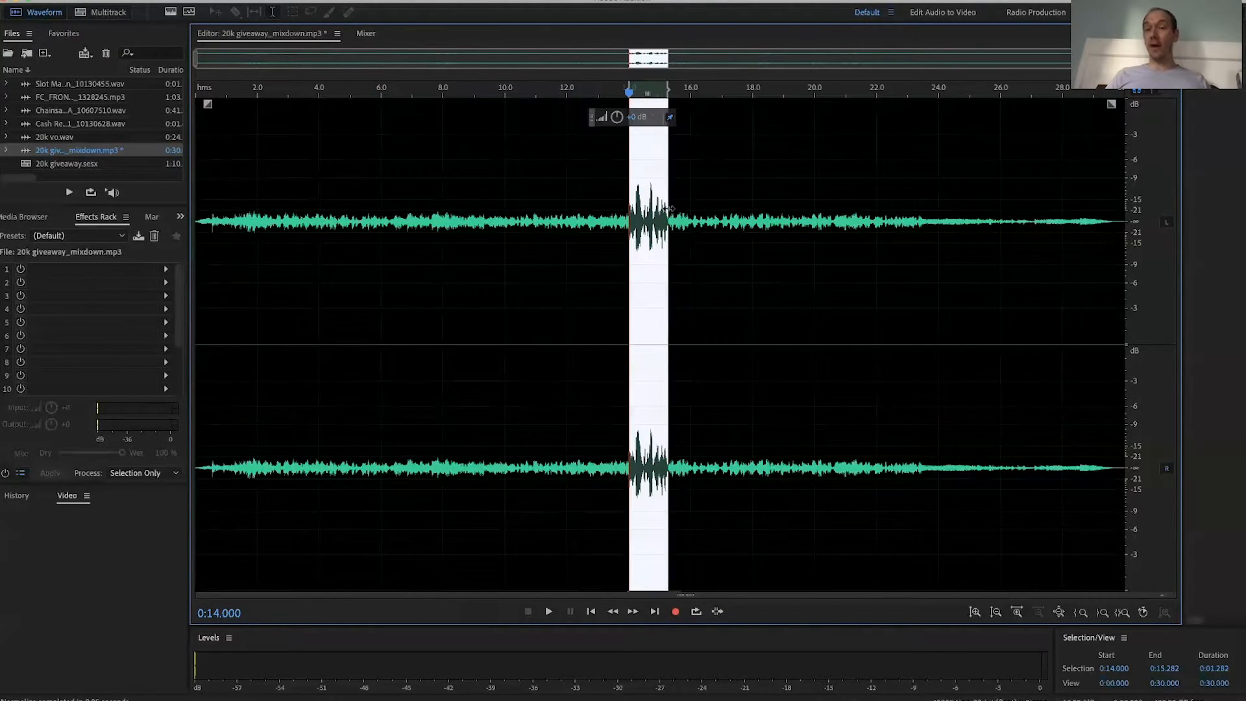
{"action": "left_click", "coordinate": [602, 198]}
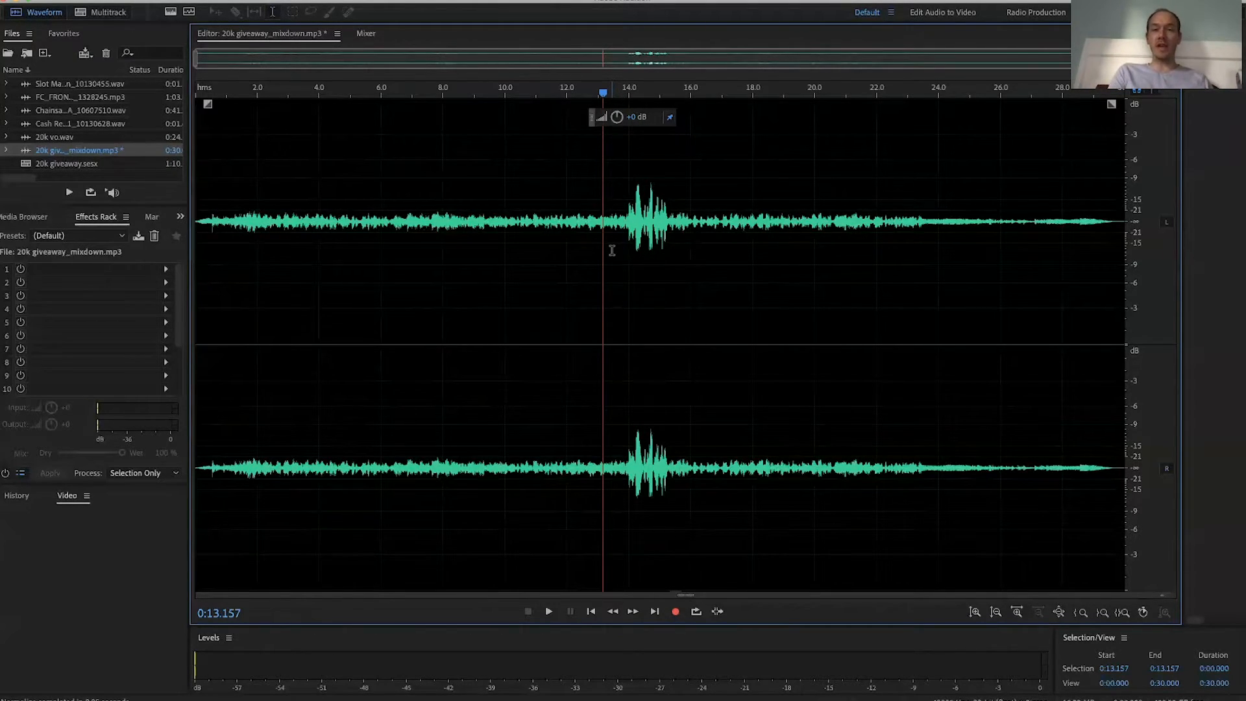
Step: Undo the normalization and the volume boost of the section from 0:14.000 to 0:15.237
{"action": "key", "text": "ctrl+a"}
{"action": "key", "text": "super+z"}
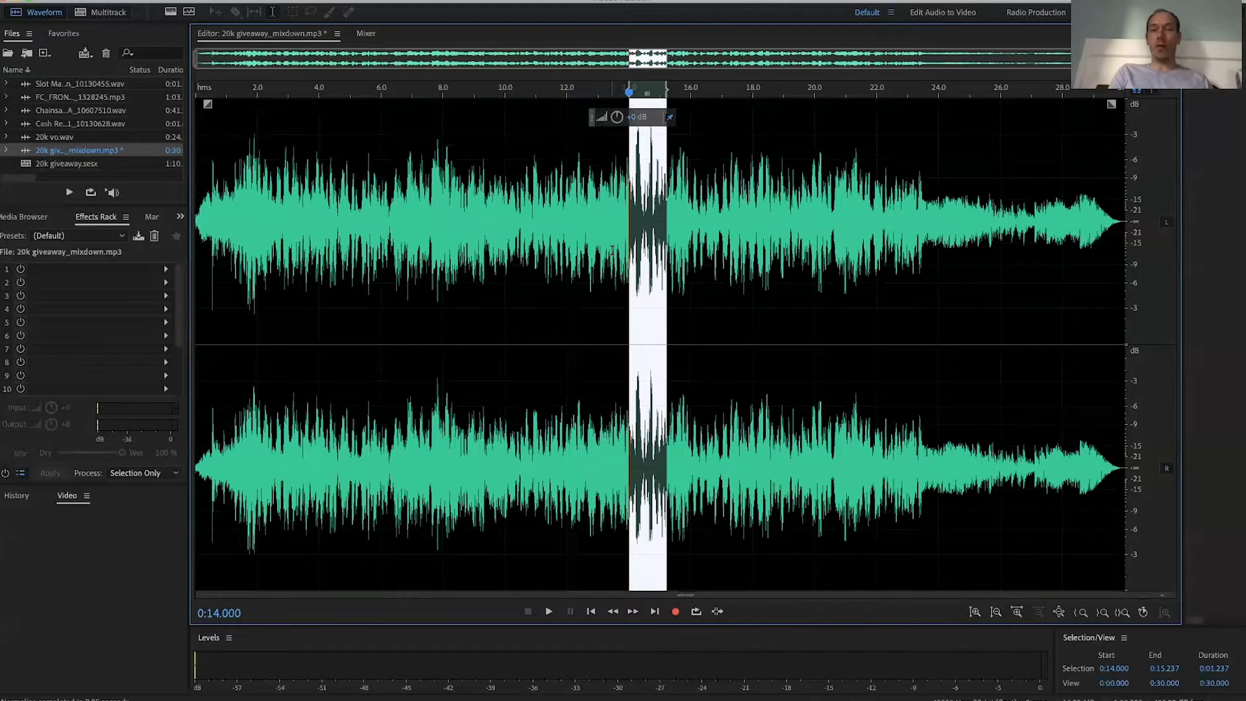
{"action": "left_click", "coordinate": [568, 231]}
{"action": "left_click", "coordinate": [641, 223]}
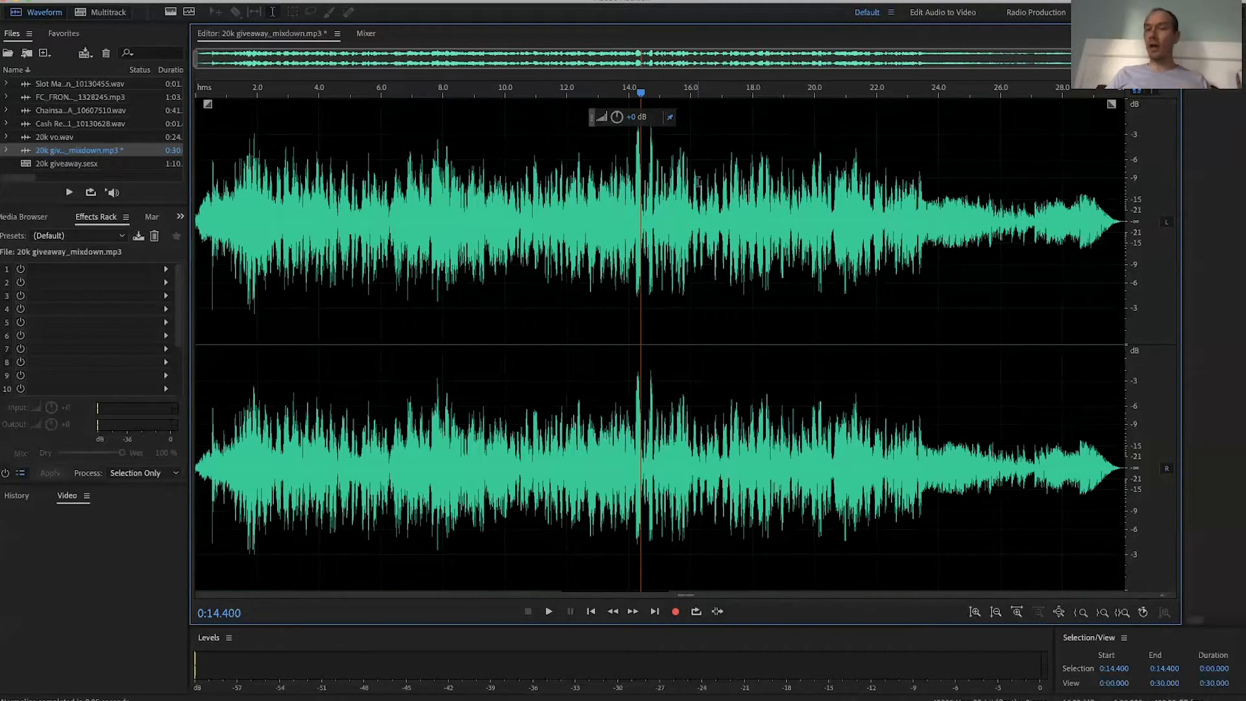
{"action": "left_click", "coordinate": [675, 163]}
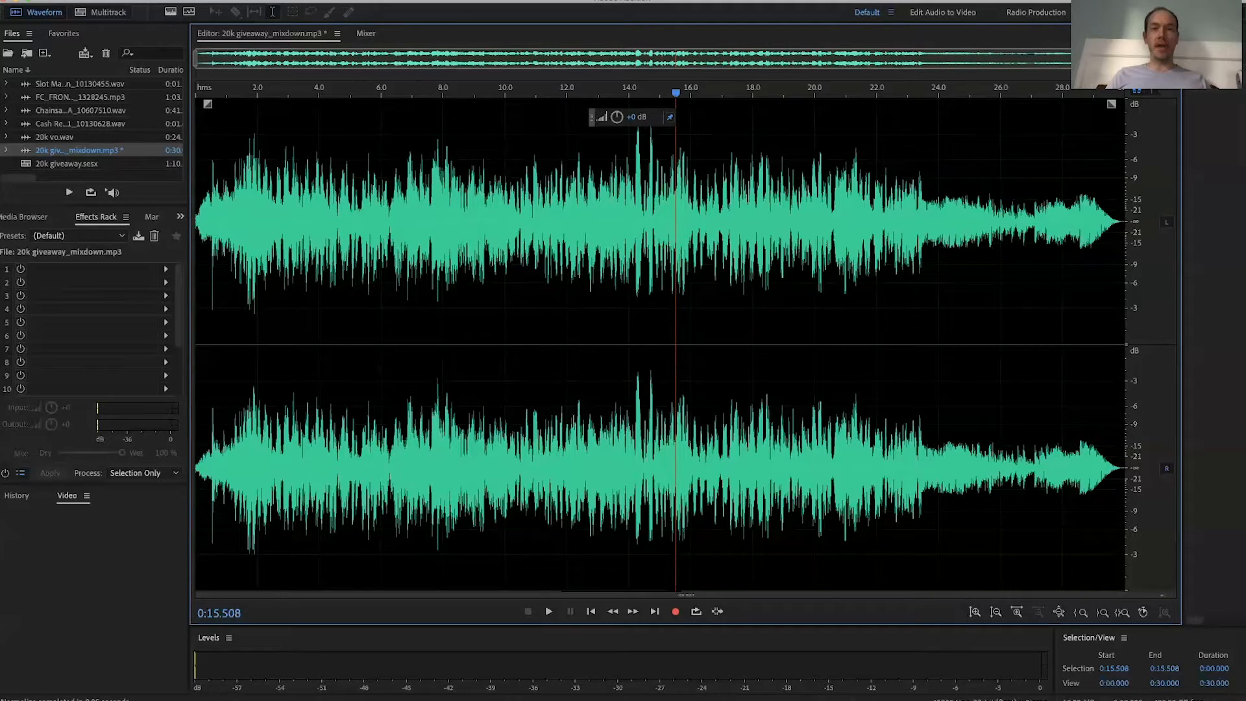
Step: Apply the Hard Limiter effect to the mixdown with a maximum amplitude of -5 dB
{"action": "left_click", "coordinate": [281, 0]}
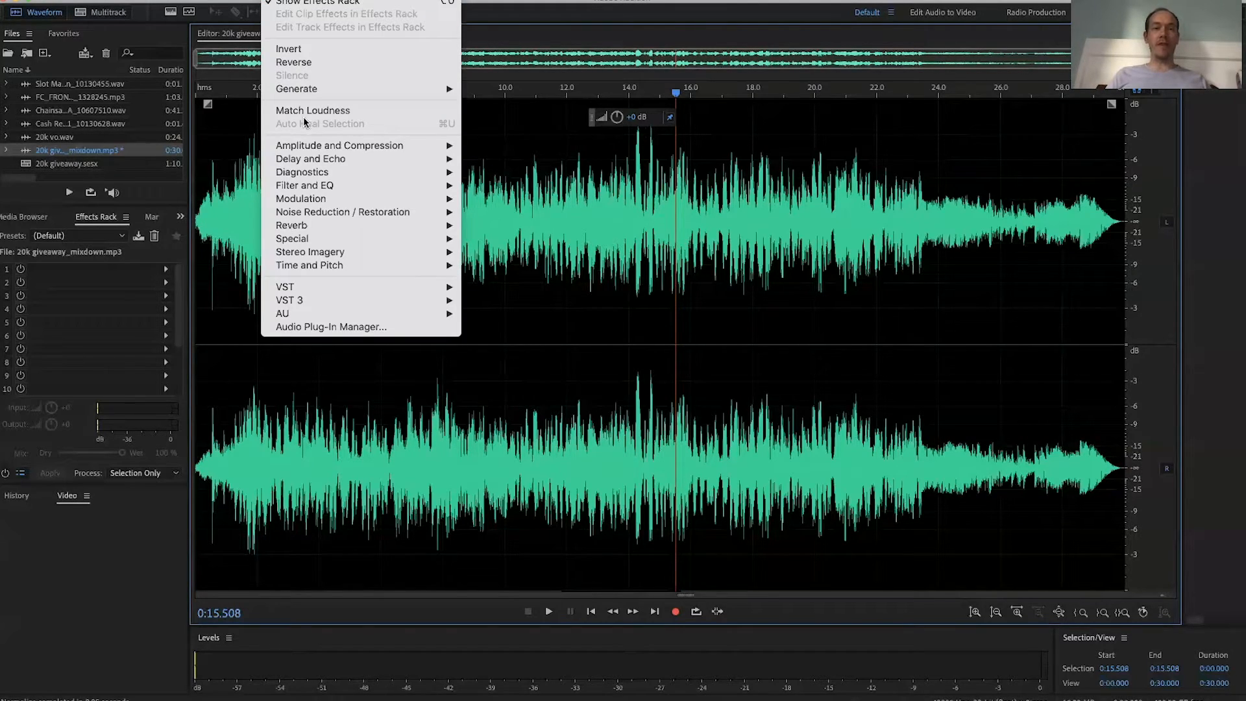
{"action": "mouse_move", "coordinate": [325, 145]}
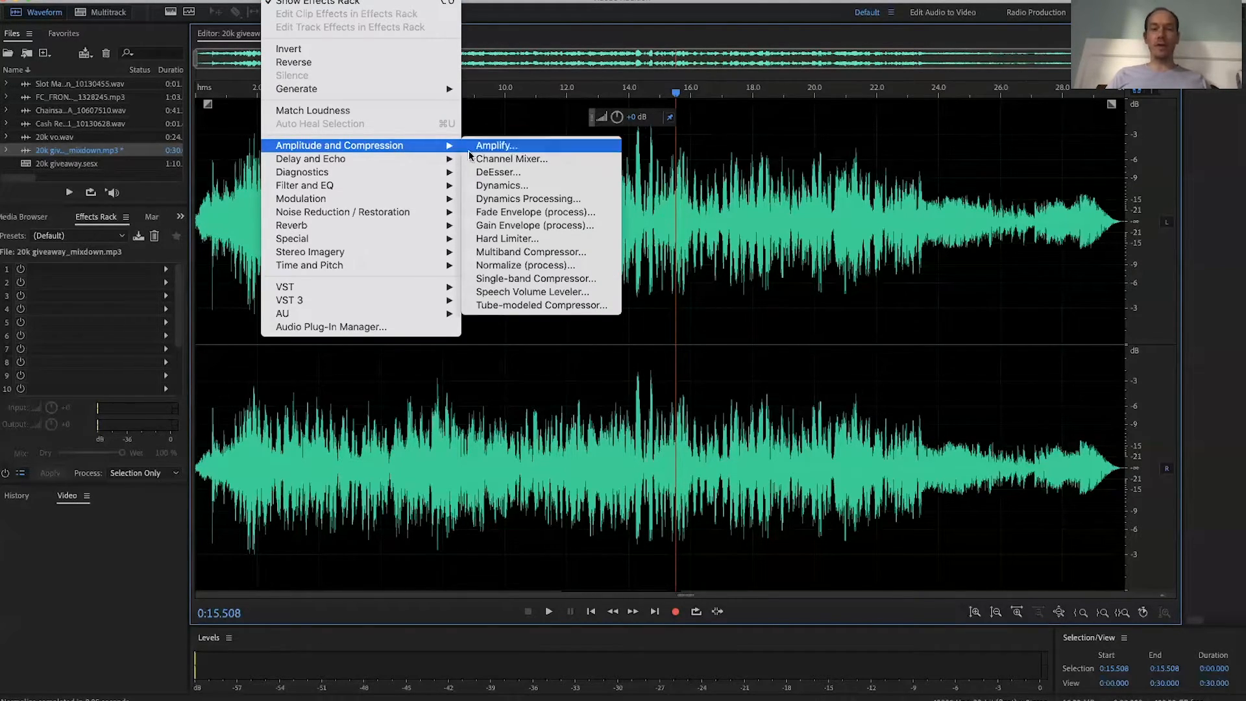
{"action": "left_click", "coordinate": [527, 240]}
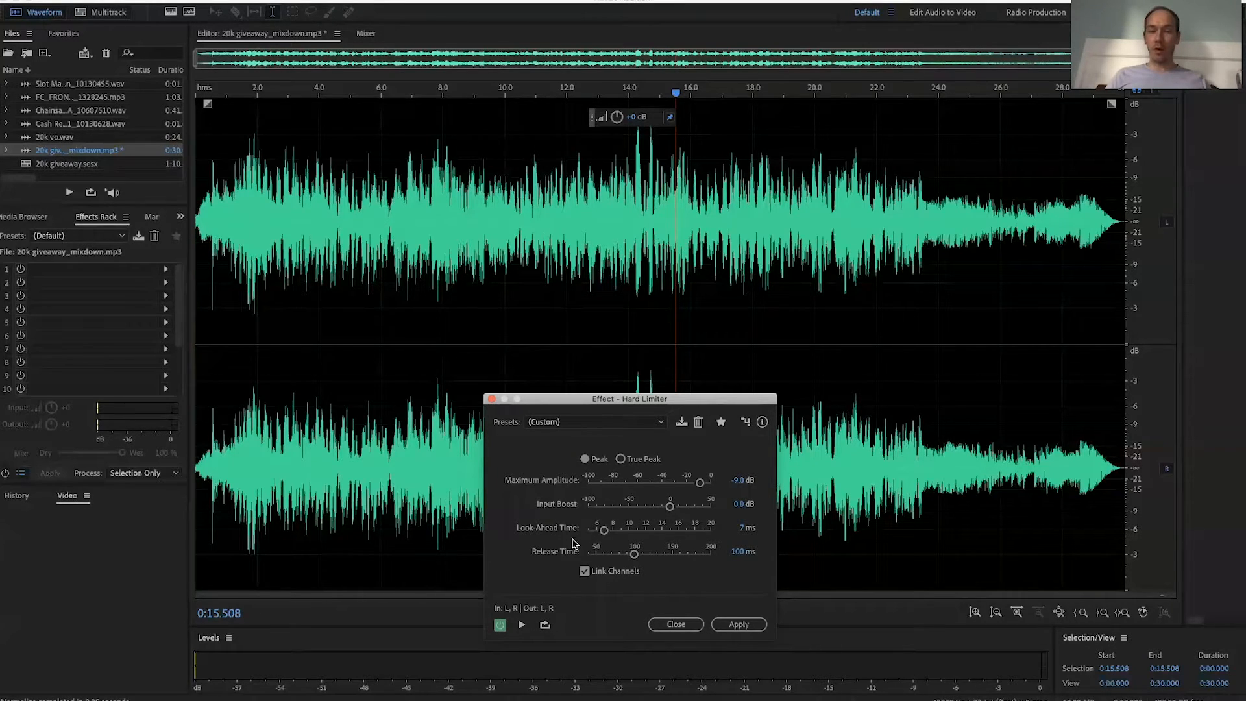
{"action": "left_click", "coordinate": [737, 479]}
{"action": "key", "text": "BackSpace"}
{"action": "type", "text": "-5"}
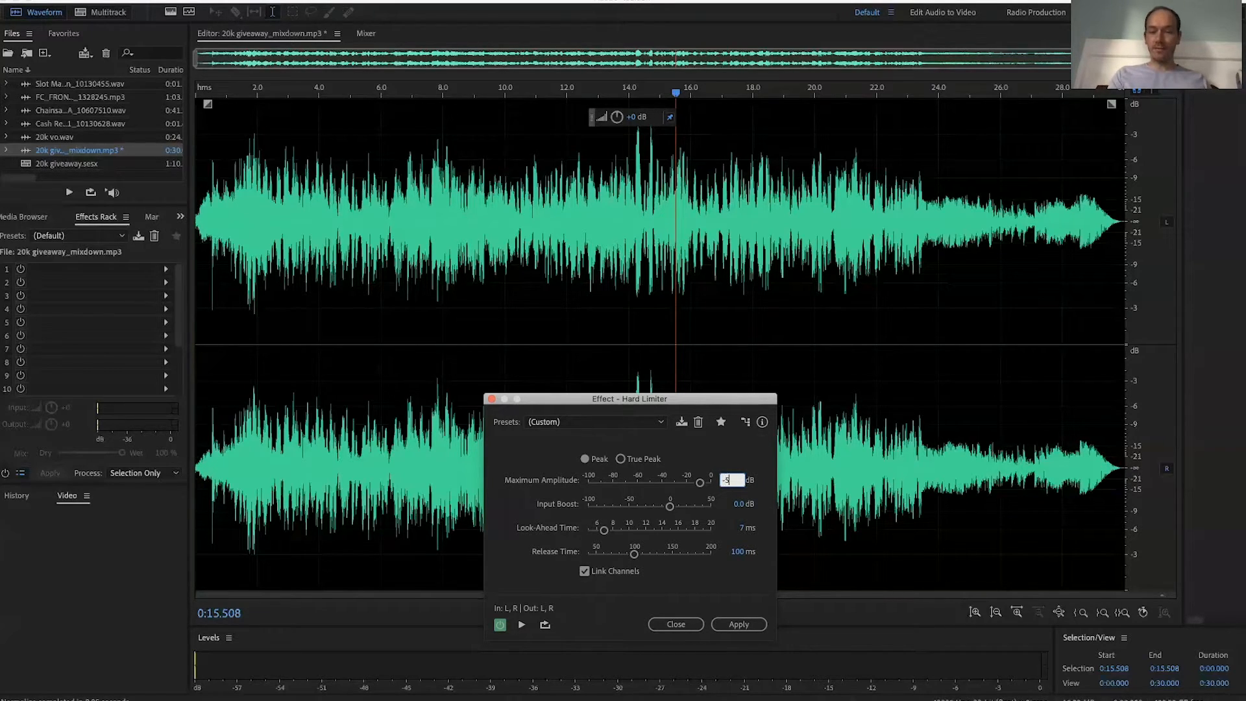
{"action": "key", "text": "Return"}
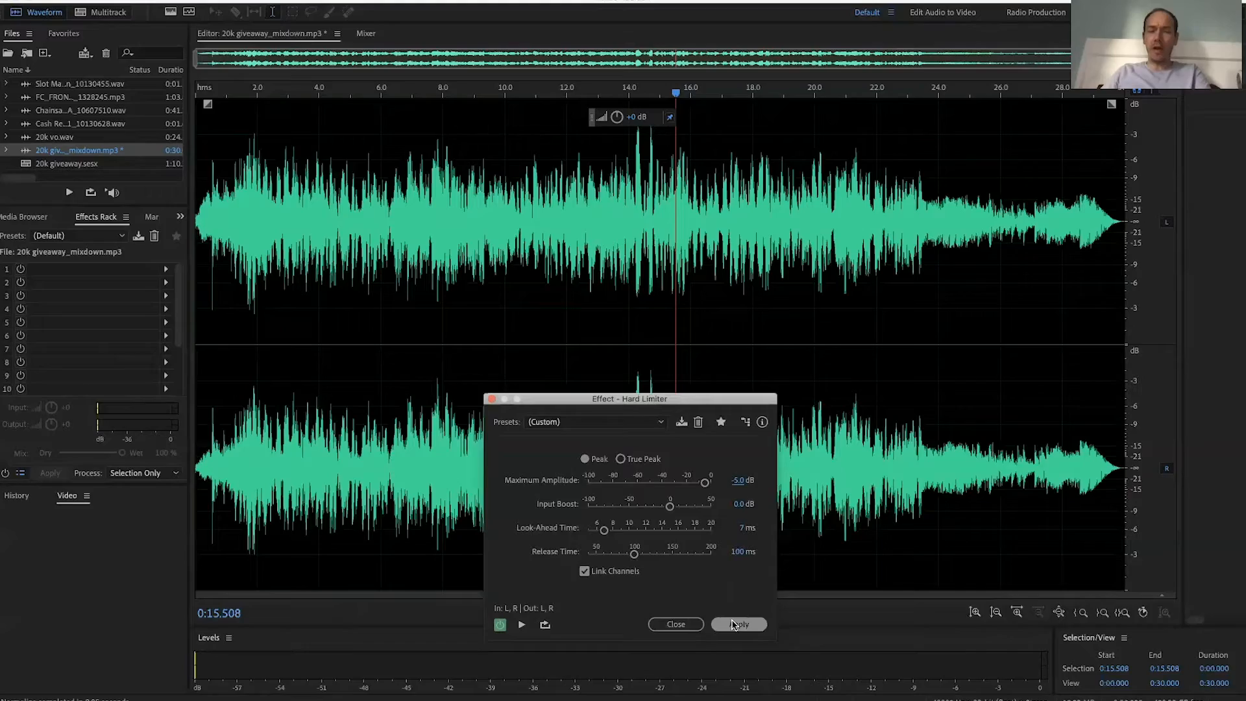
{"action": "left_click", "coordinate": [738, 624]}
{"action": "left_click", "coordinate": [612, 203]}
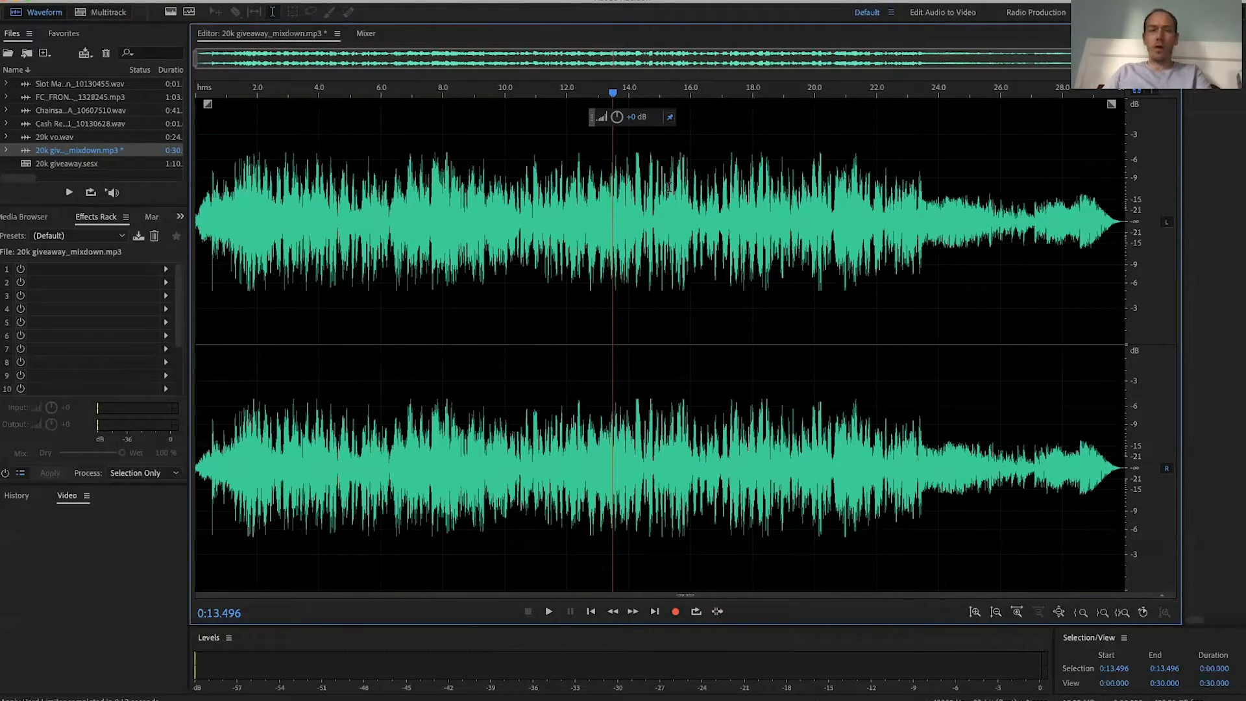
Step: Compare the waveform level of the ending after about 0:23.5 with the peaks of the section before it
{"action": "left_click", "coordinate": [964, 188]}
{"action": "left_click", "coordinate": [932, 194]}
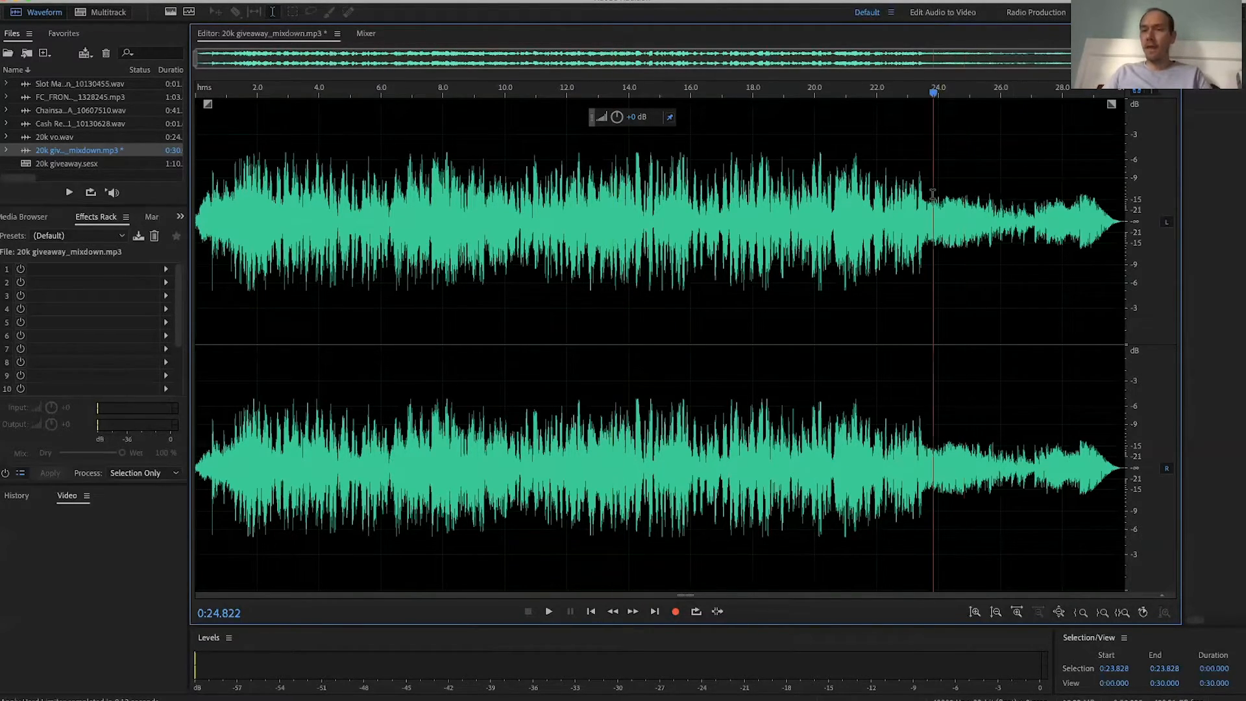
{"action": "left_click", "coordinate": [893, 166]}
{"action": "left_click", "coordinate": [858, 166]}
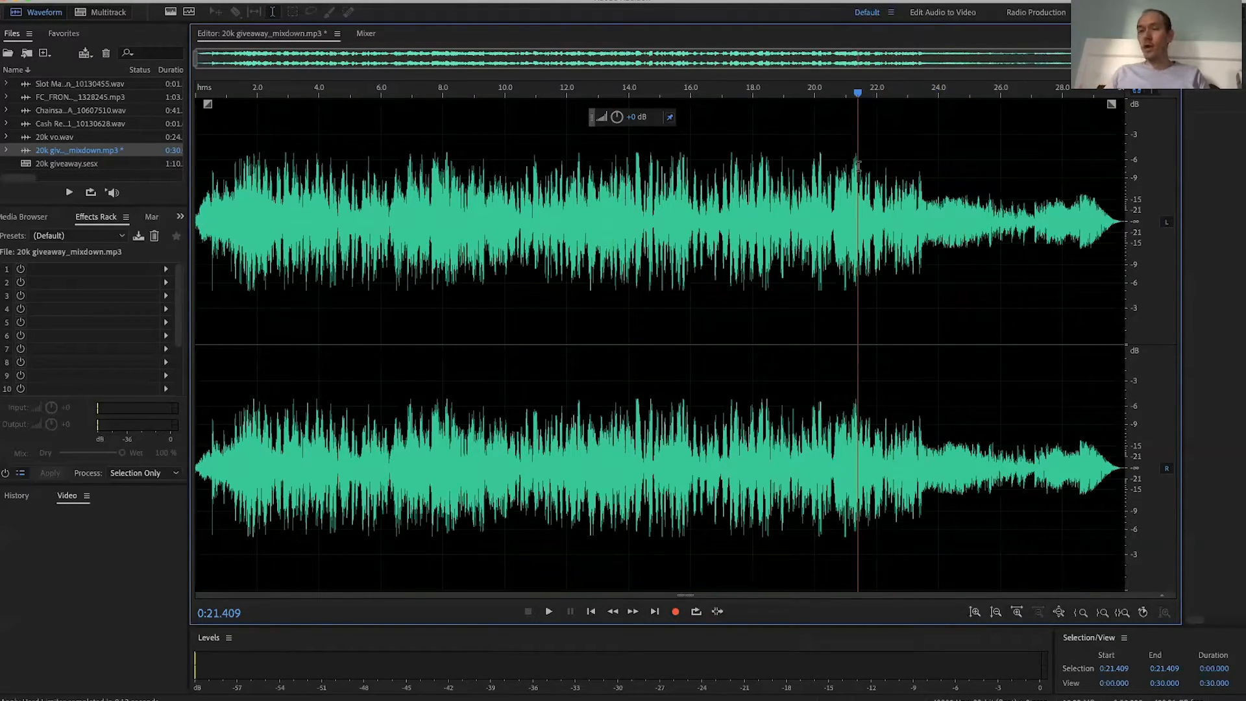
{"action": "left_click", "coordinate": [929, 152]}
{"action": "left_click", "coordinate": [924, 172]}
{"action": "left_click", "coordinate": [868, 174]}
{"action": "left_click", "coordinate": [801, 176]}
Step: Play back the limited mixdown from about 0:18.8 to about 0:26
{"action": "left_click", "coordinate": [778, 174]}
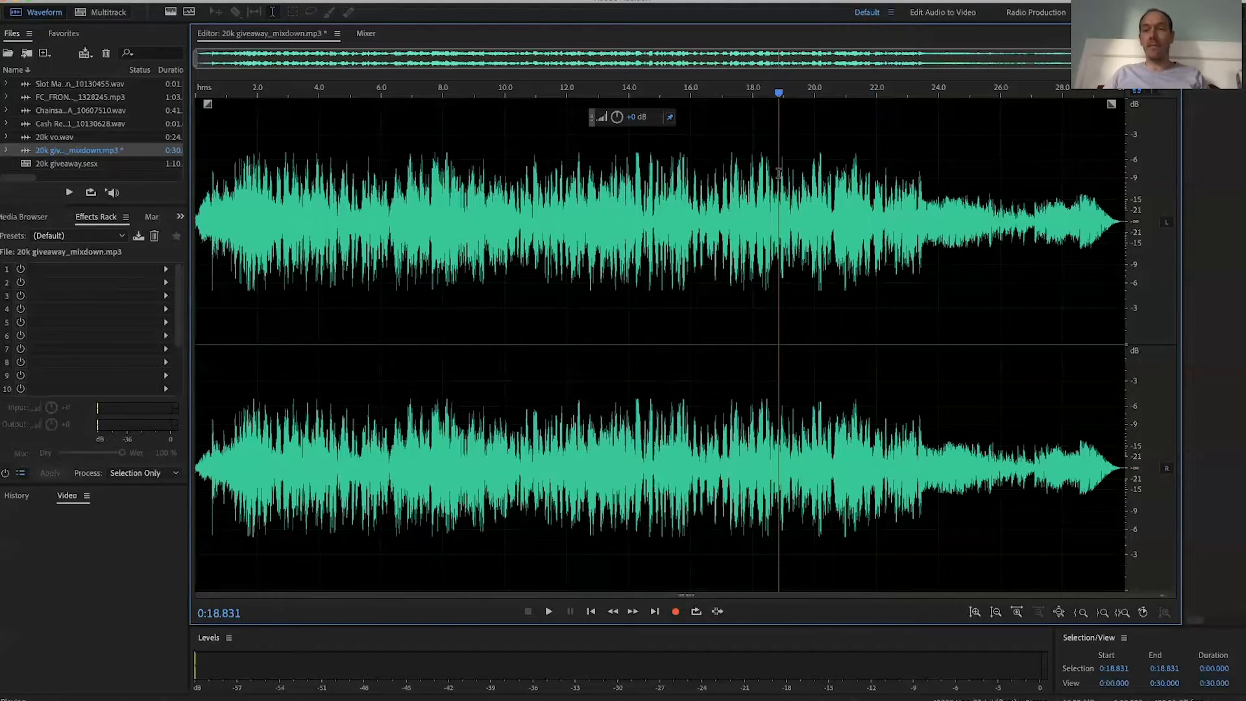
{"action": "key", "text": "space"}
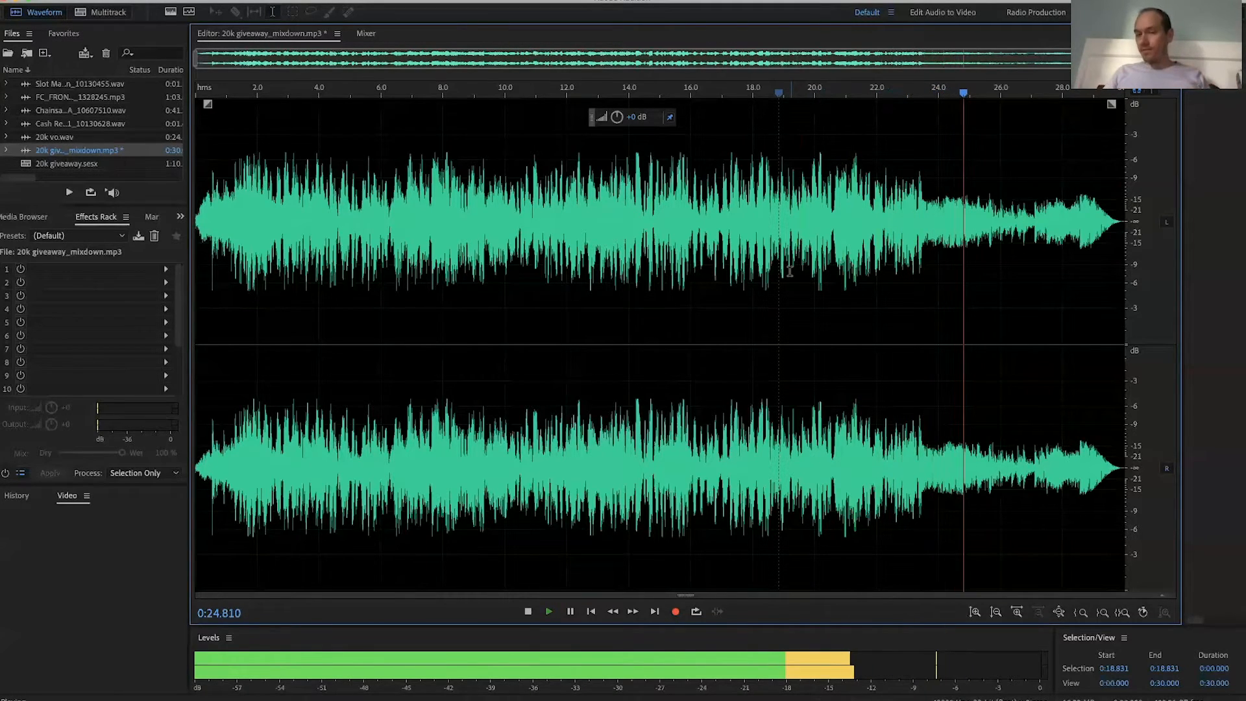
{"action": "key", "text": "space"}
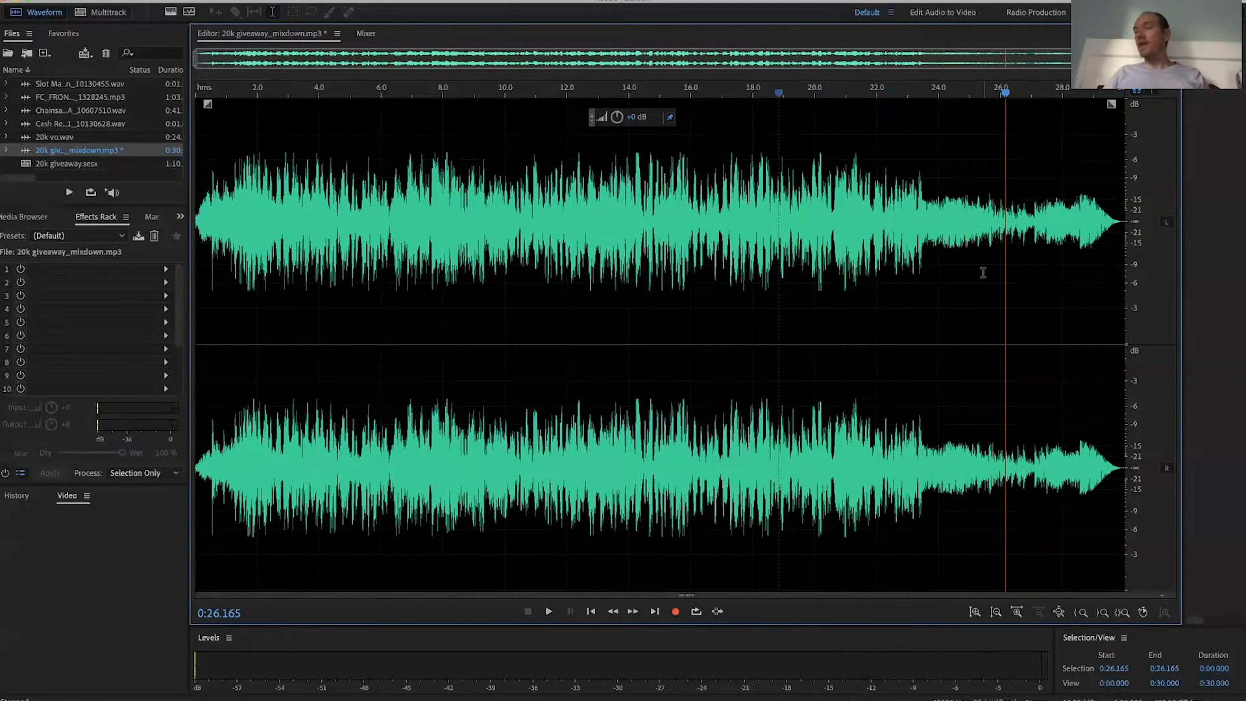
{"action": "left_click", "coordinate": [776, 224]}
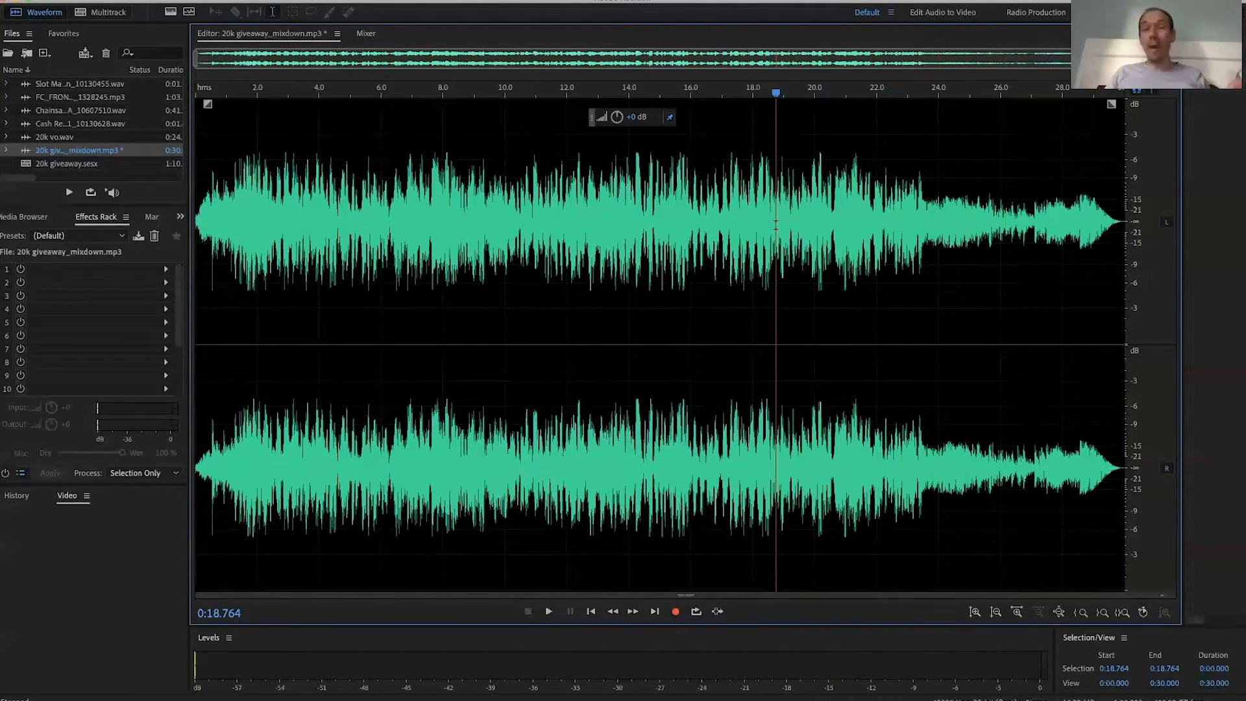
{"action": "left_click", "coordinate": [662, 260]}
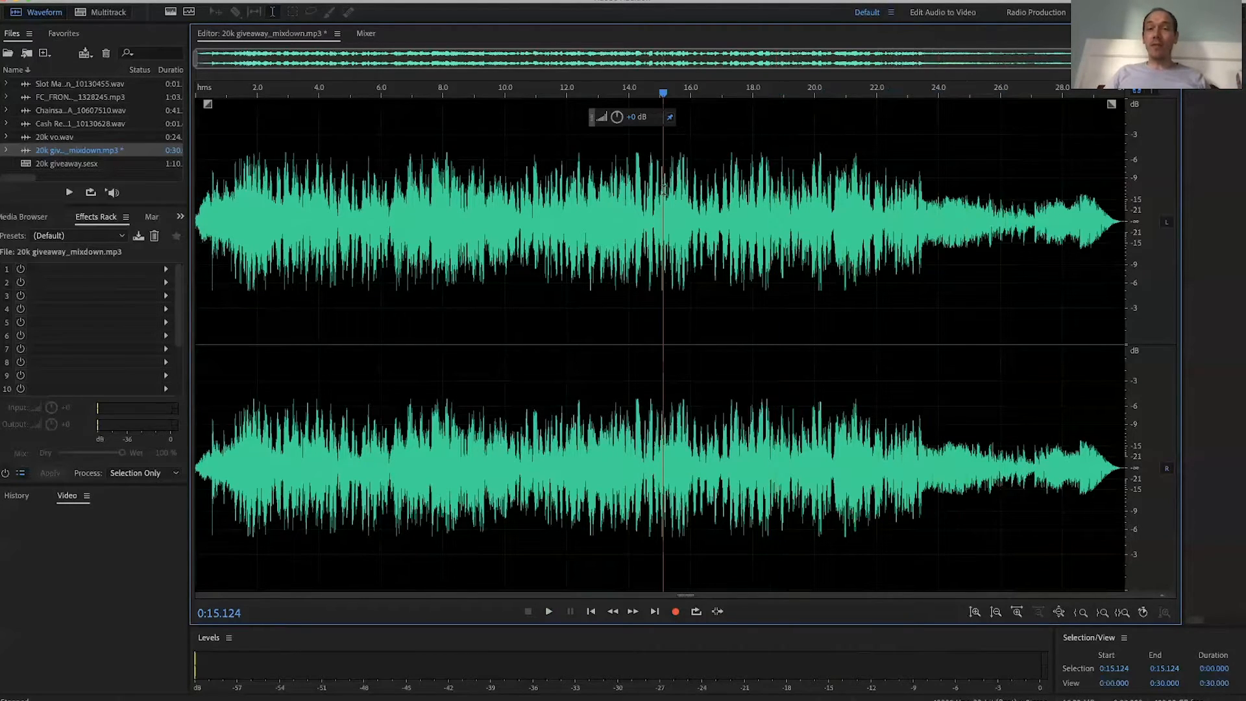
{"action": "left_click", "coordinate": [281, 0]}
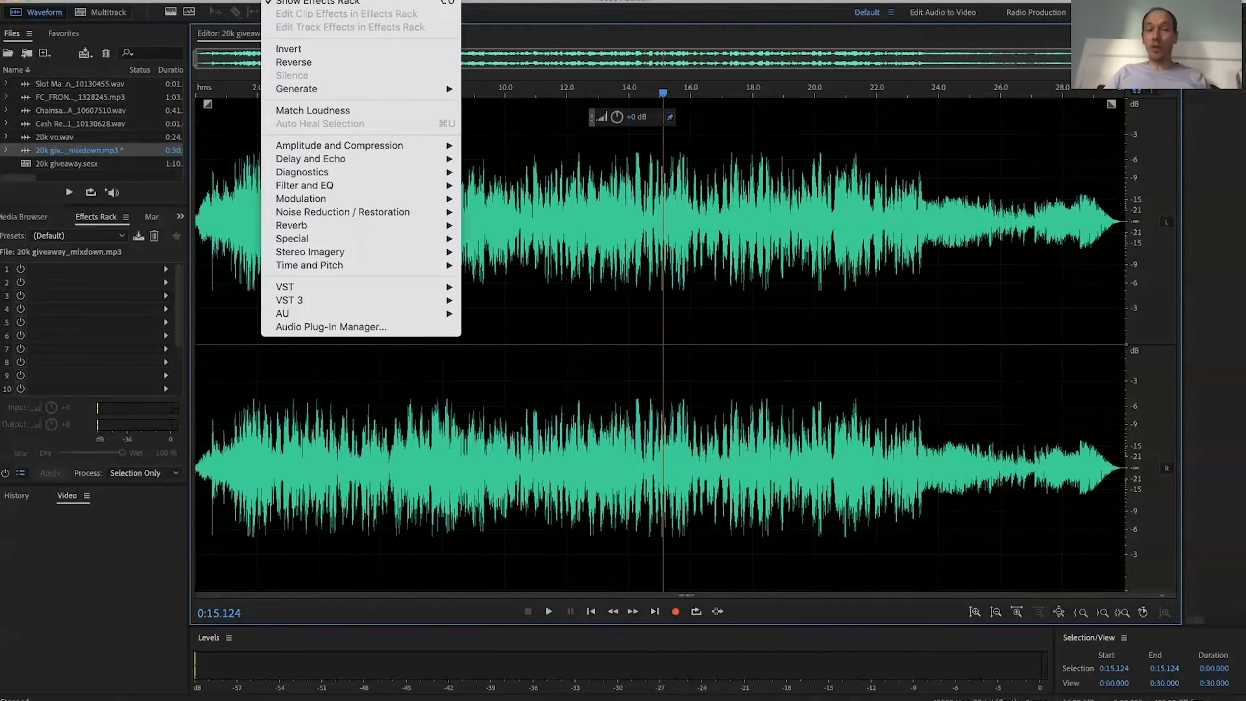
{"action": "left_click", "coordinate": [597, 242]}
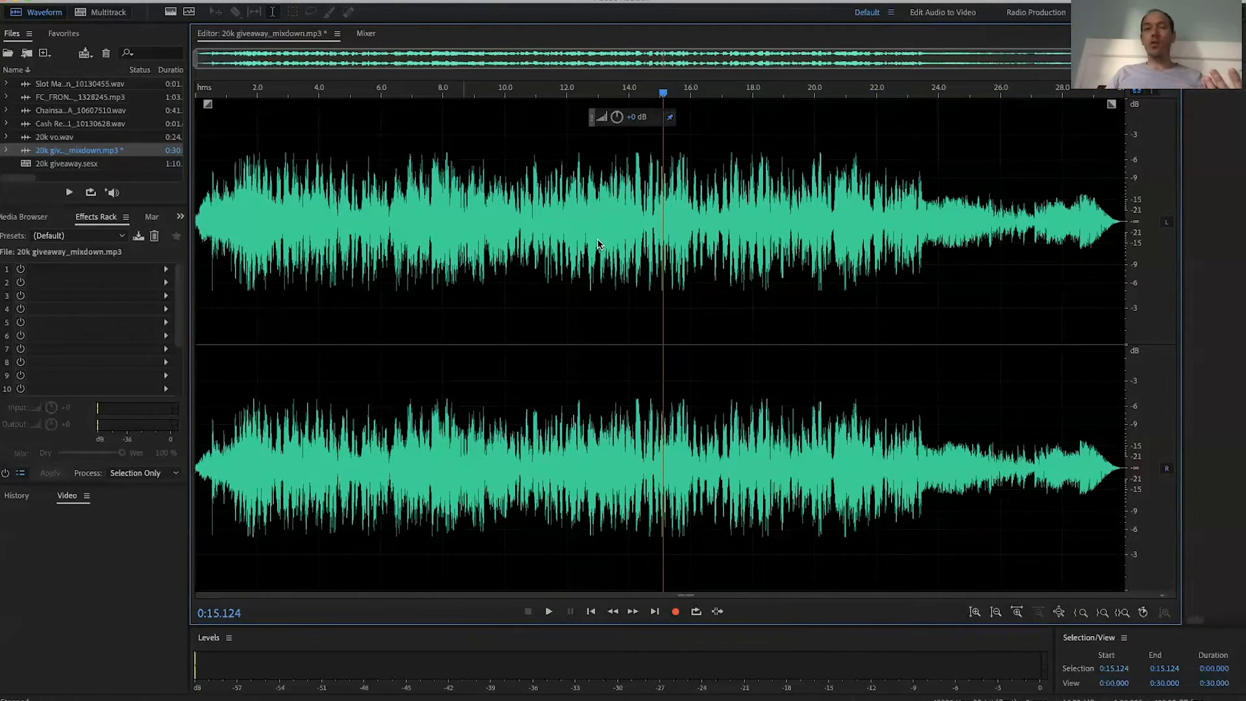
{"action": "left_click", "coordinate": [536, 215]}
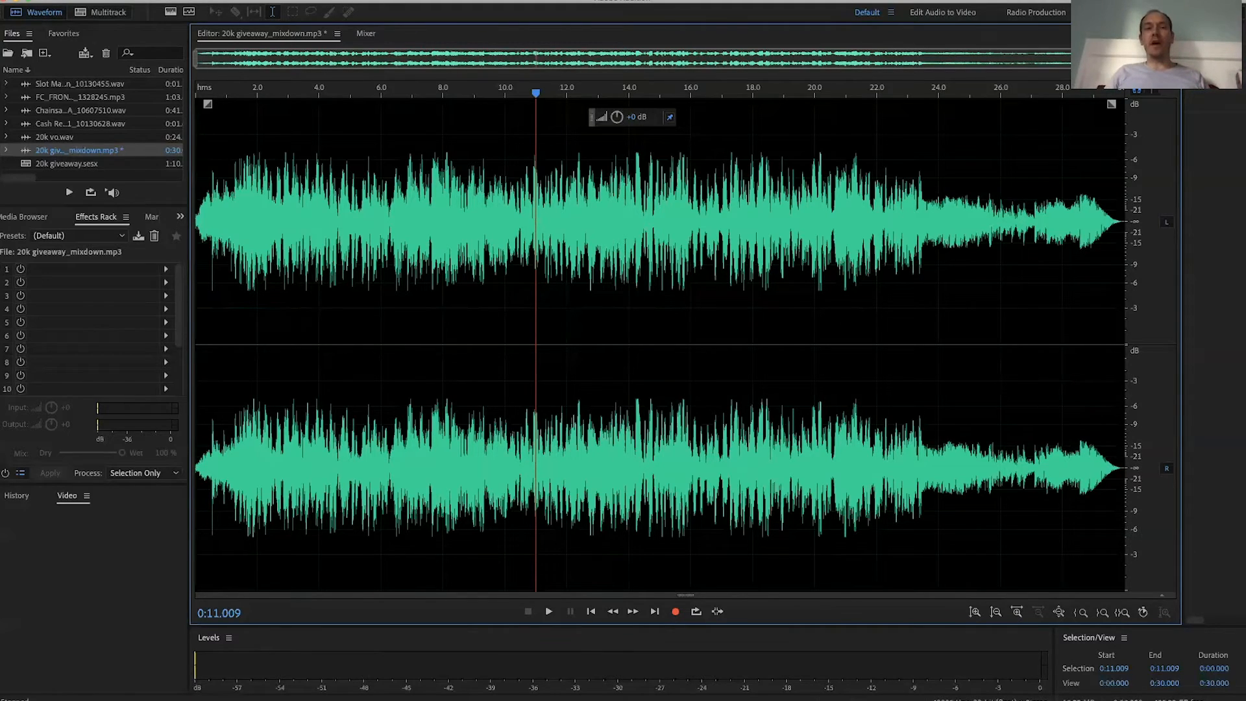
Step: Normalize the whole mixdown to -4 dB with all channels treated equally
{"action": "left_click", "coordinate": [277, 1]}
{"action": "mouse_move", "coordinate": [315, 147]}
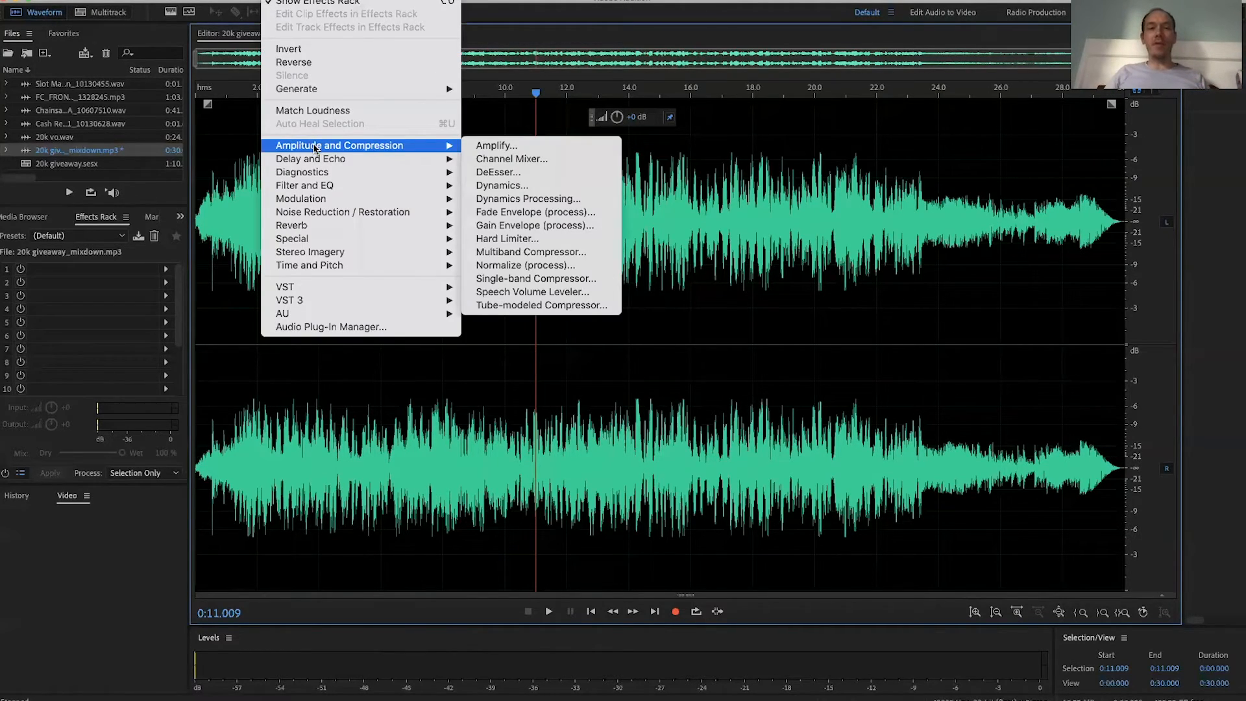
{"action": "left_click", "coordinate": [522, 264]}
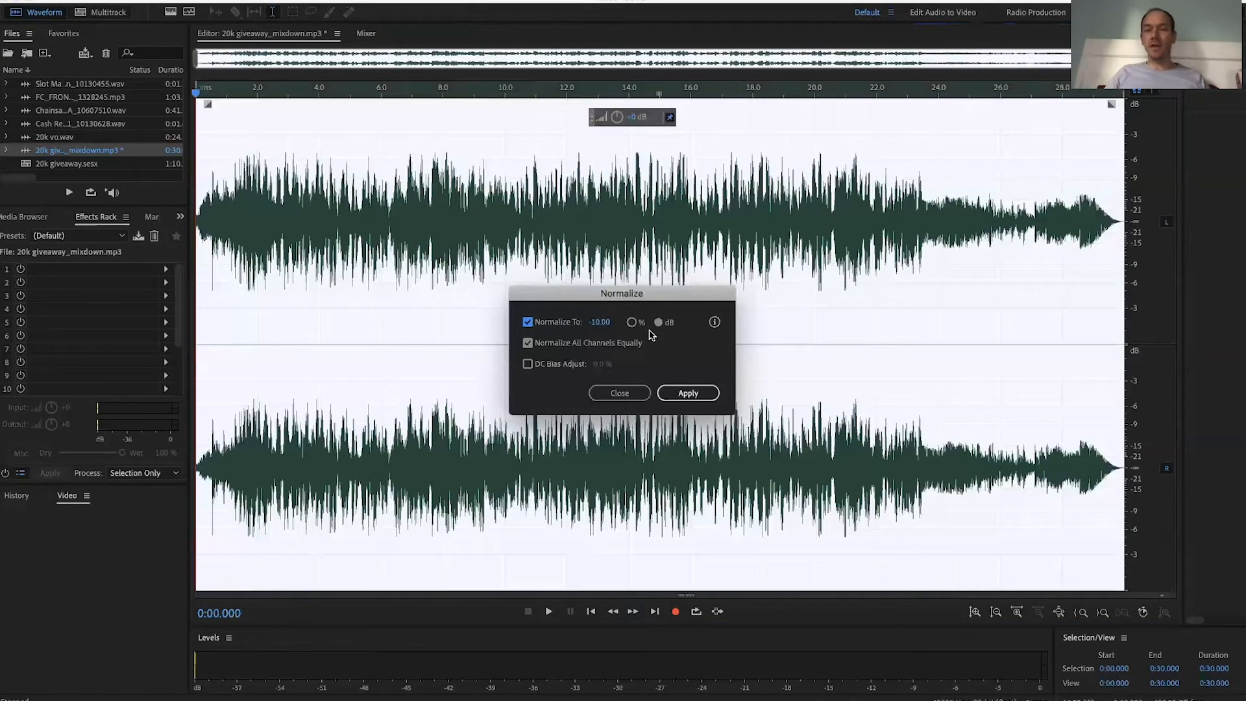
{"action": "left_click", "coordinate": [609, 321]}
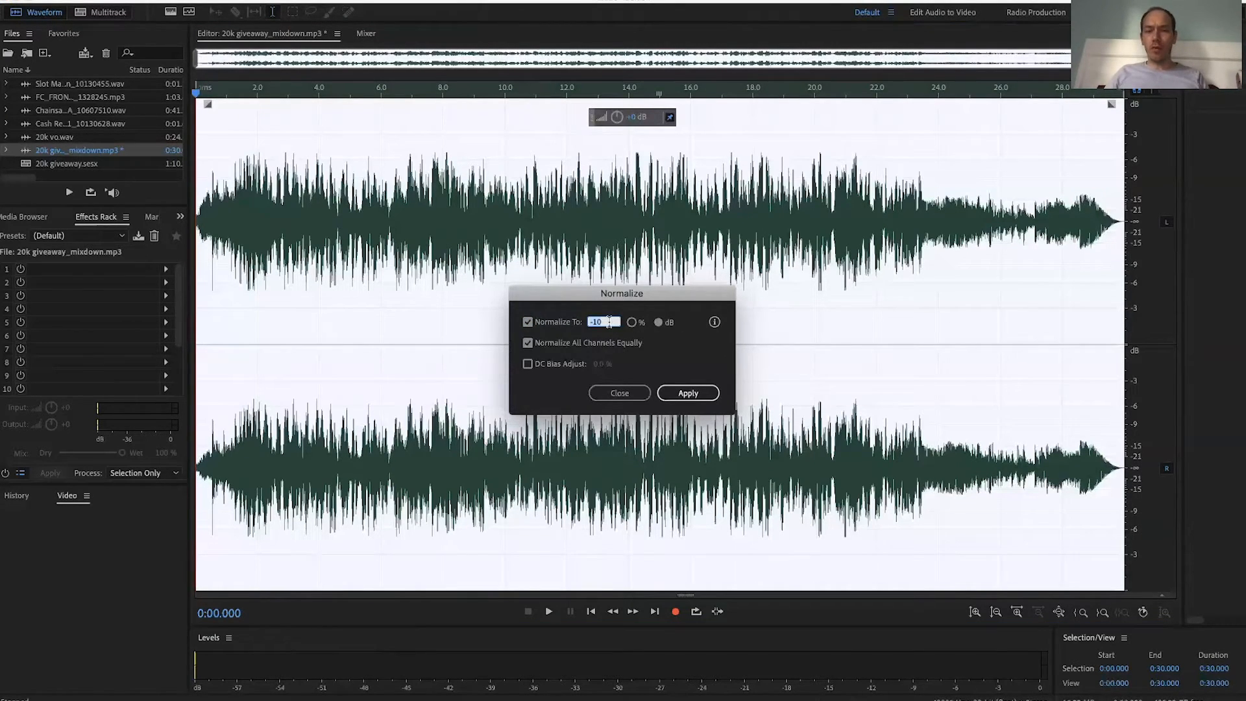
{"action": "key", "text": "BackSpace"}
{"action": "type", "text": "-4"}
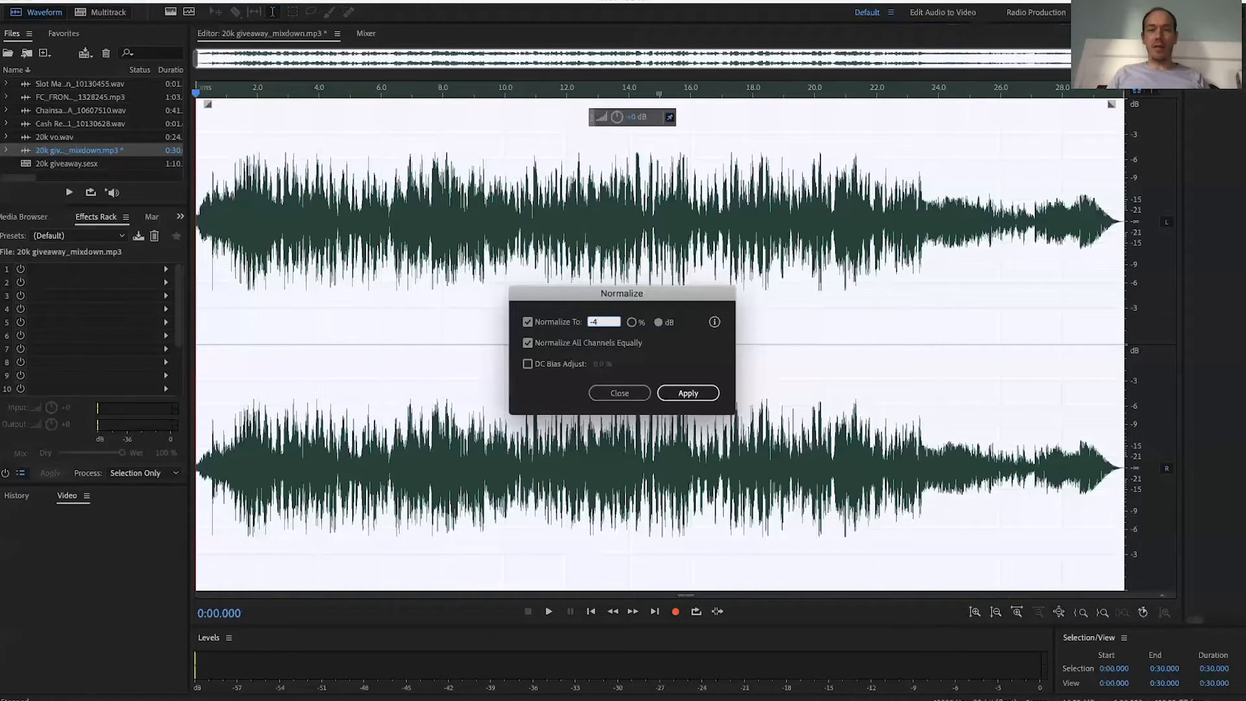
{"action": "key", "text": "Return"}
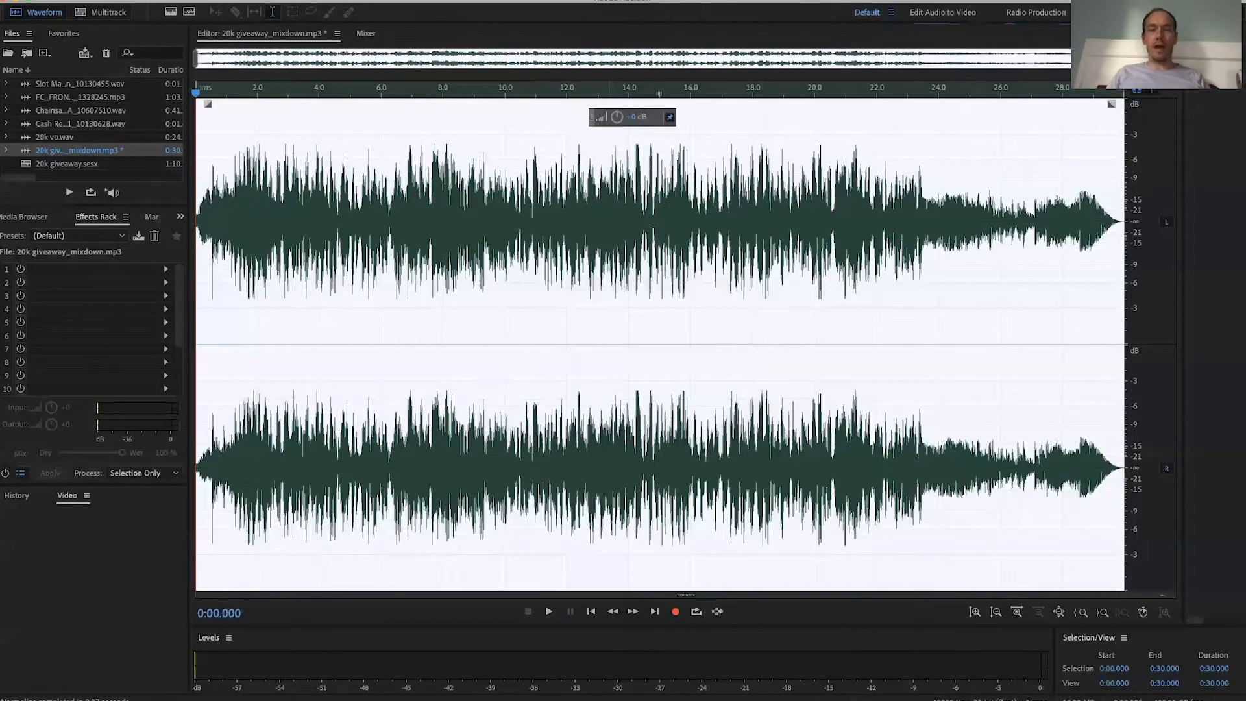
Step: Clear the selection and save the mixdown over its existing MP3 file, accepting the lossy compressed format
{"action": "left_click", "coordinate": [416, 228]}
{"action": "left_click", "coordinate": [369, 219]}
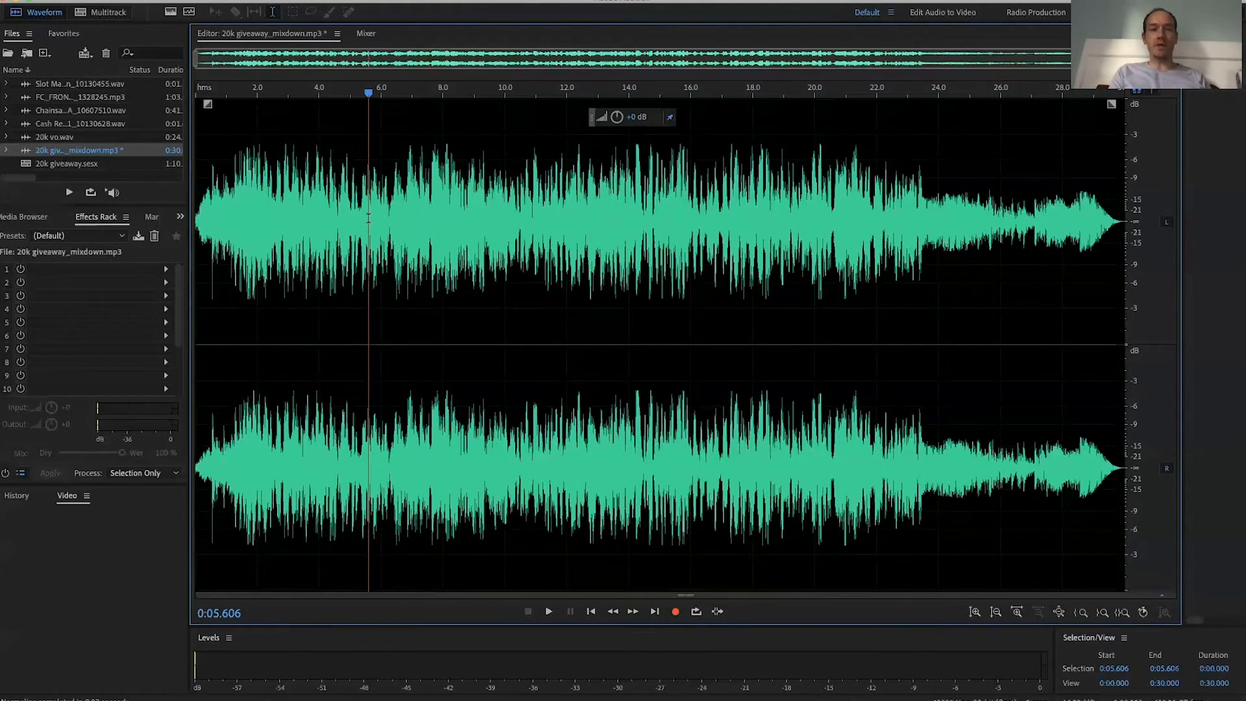
{"action": "key", "text": "ctrl+s"}
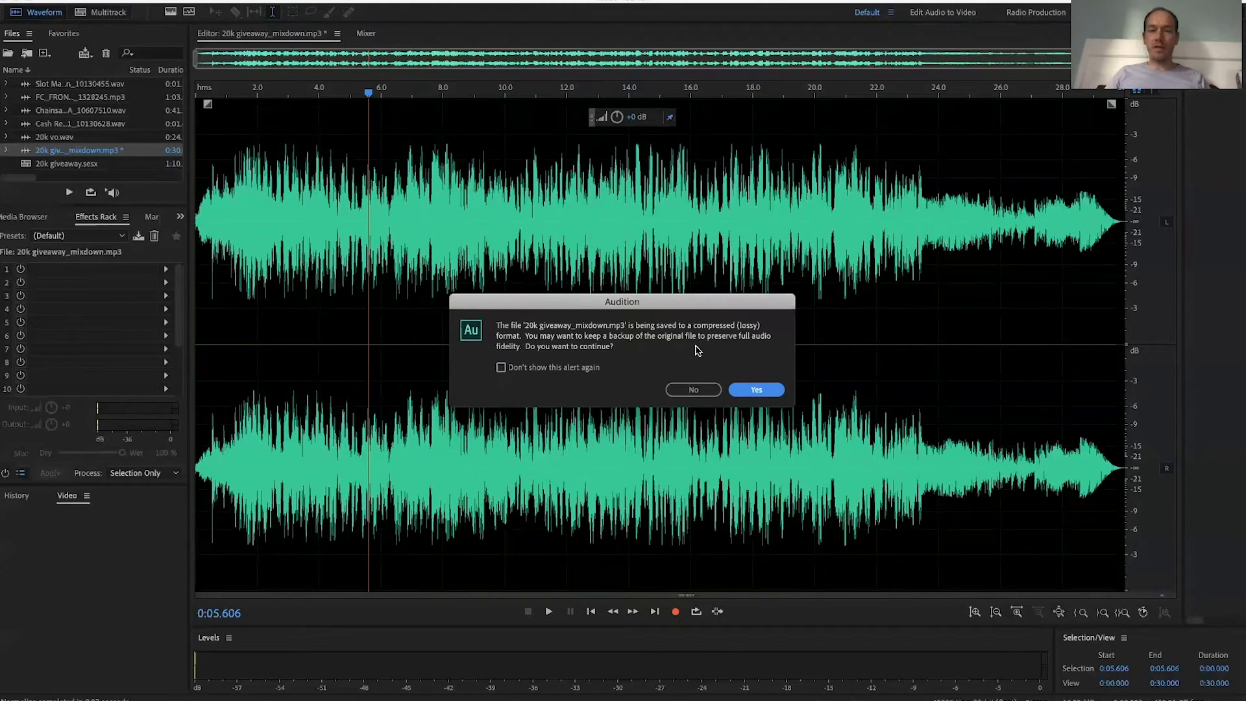
{"action": "left_click", "coordinate": [756, 390]}
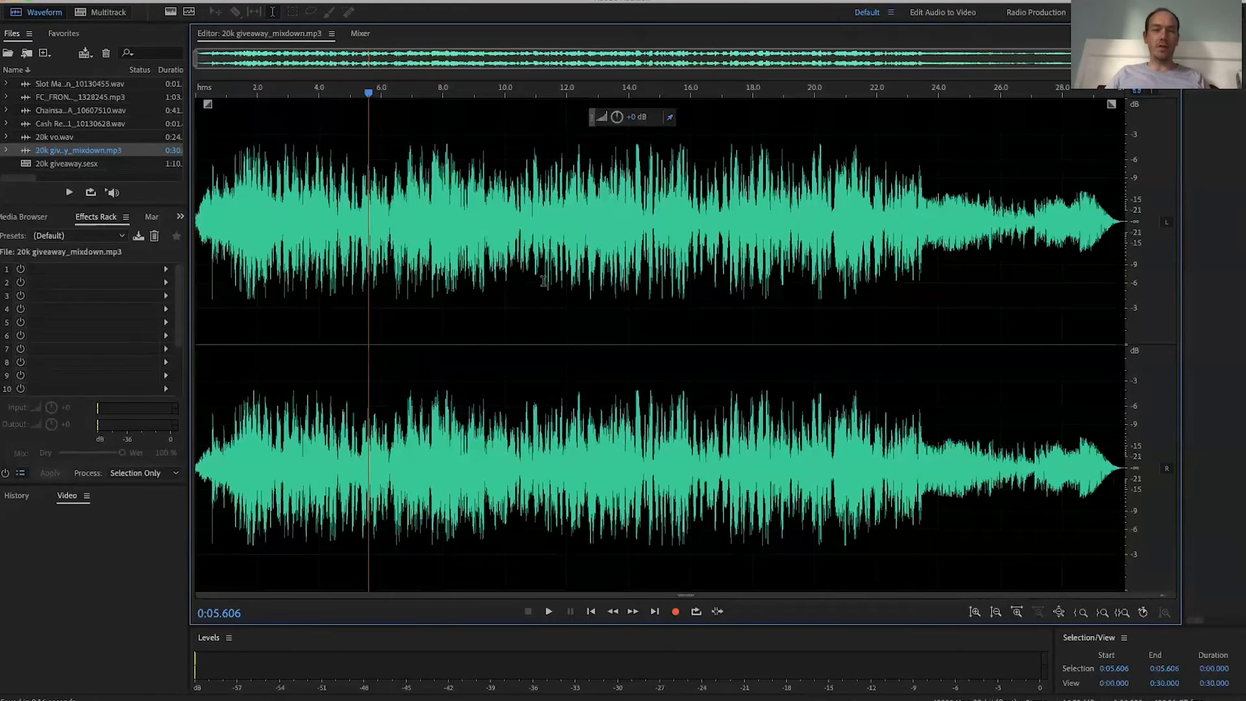
Step: Play back the saved mixdown from the very beginning to about 0:09
{"action": "left_click", "coordinate": [507, 258]}
{"action": "left_click", "coordinate": [423, 224]}
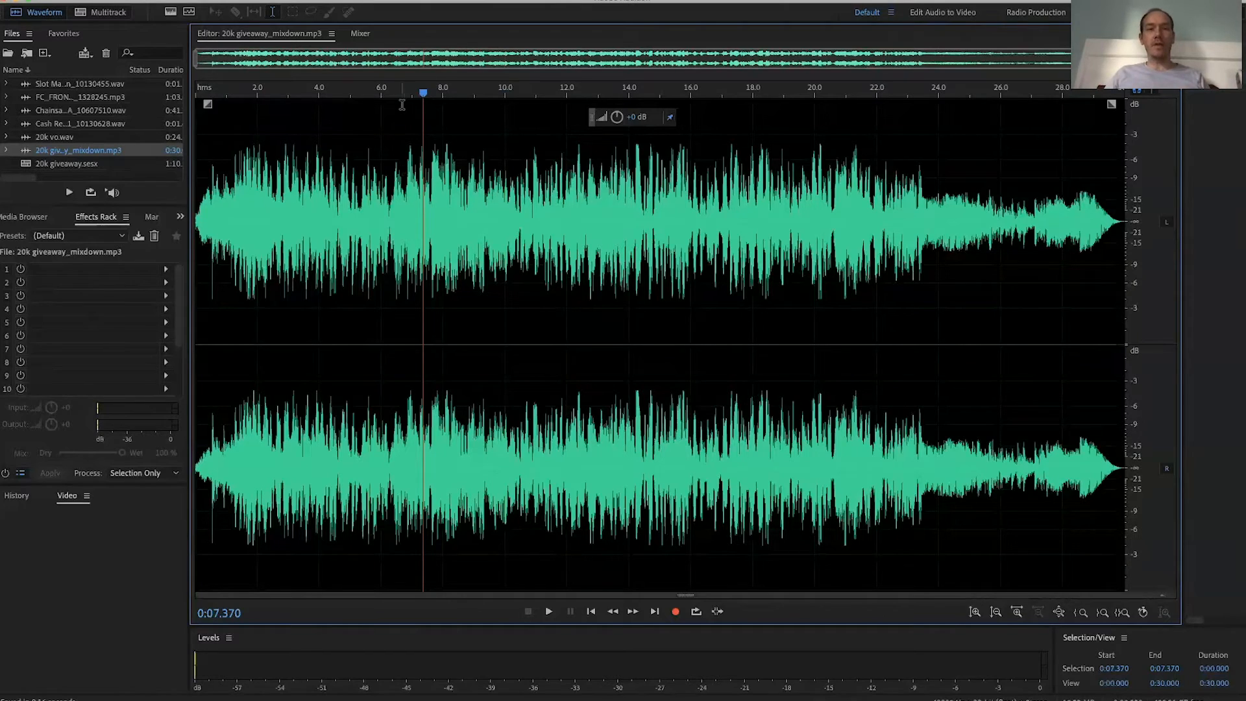
{"action": "left_click_drag", "start_coordinate": [423, 94], "coordinate": [153, 83]}
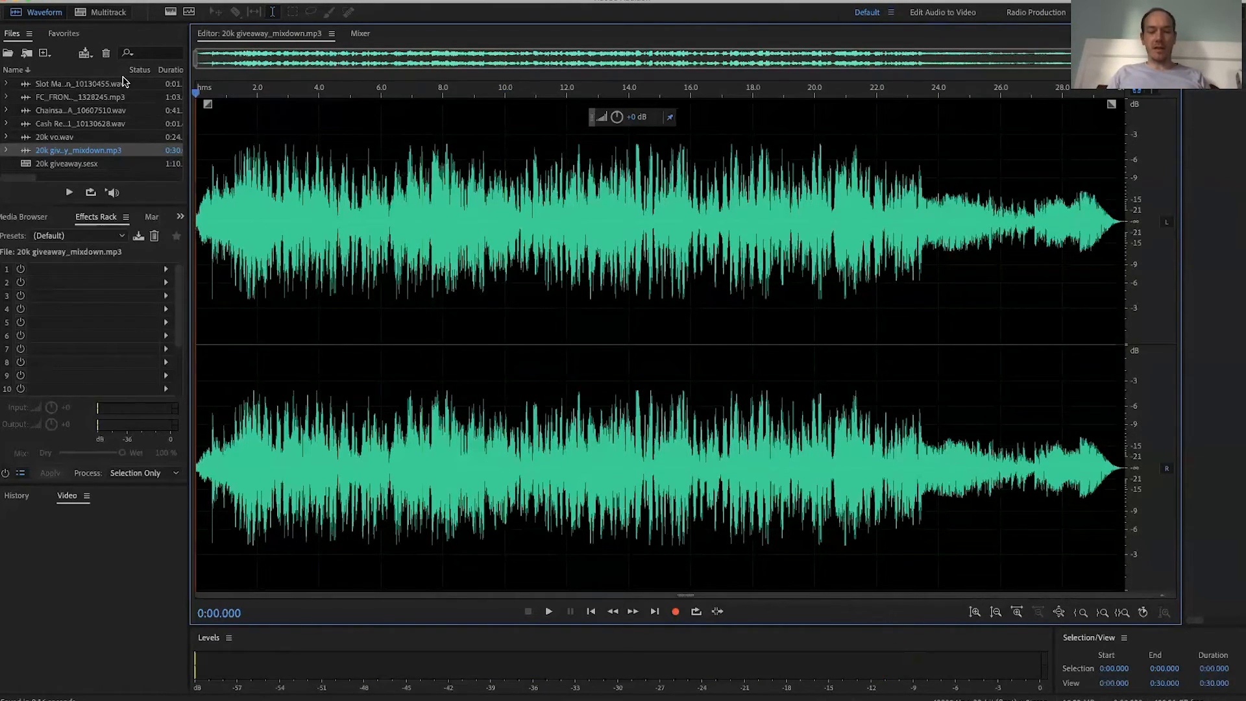
{"action": "key", "text": "space"}
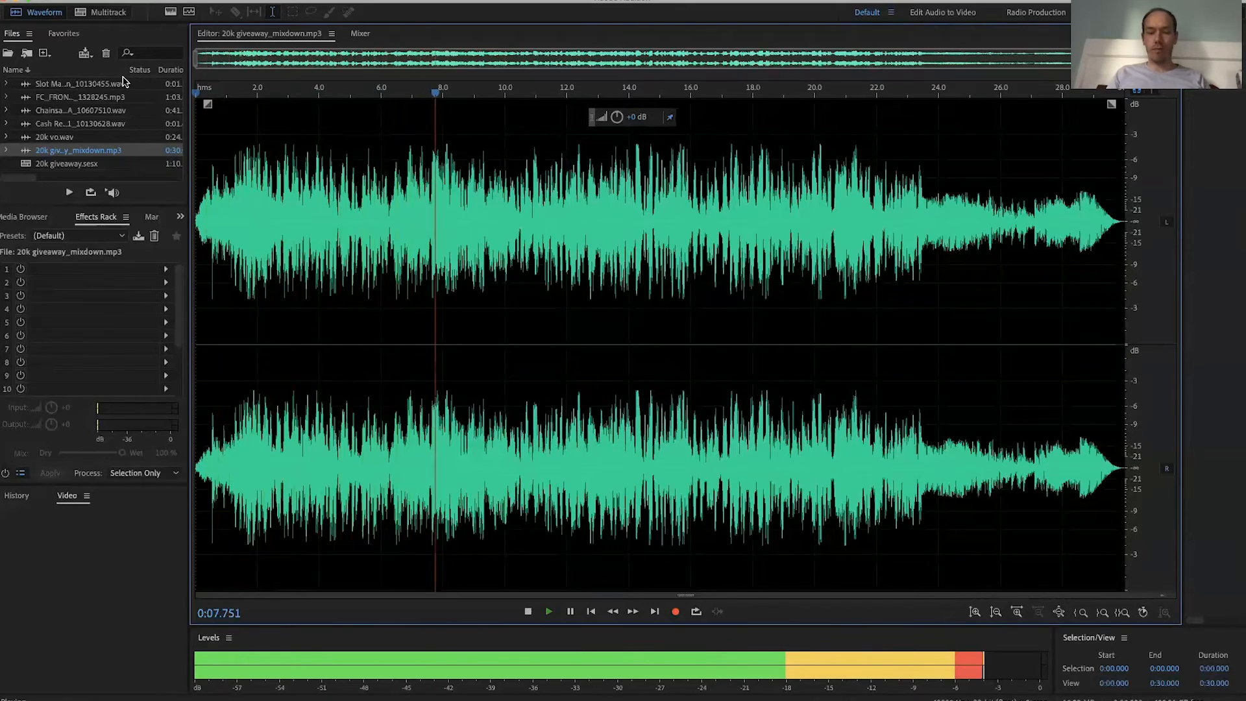
{"action": "key", "text": "space"}
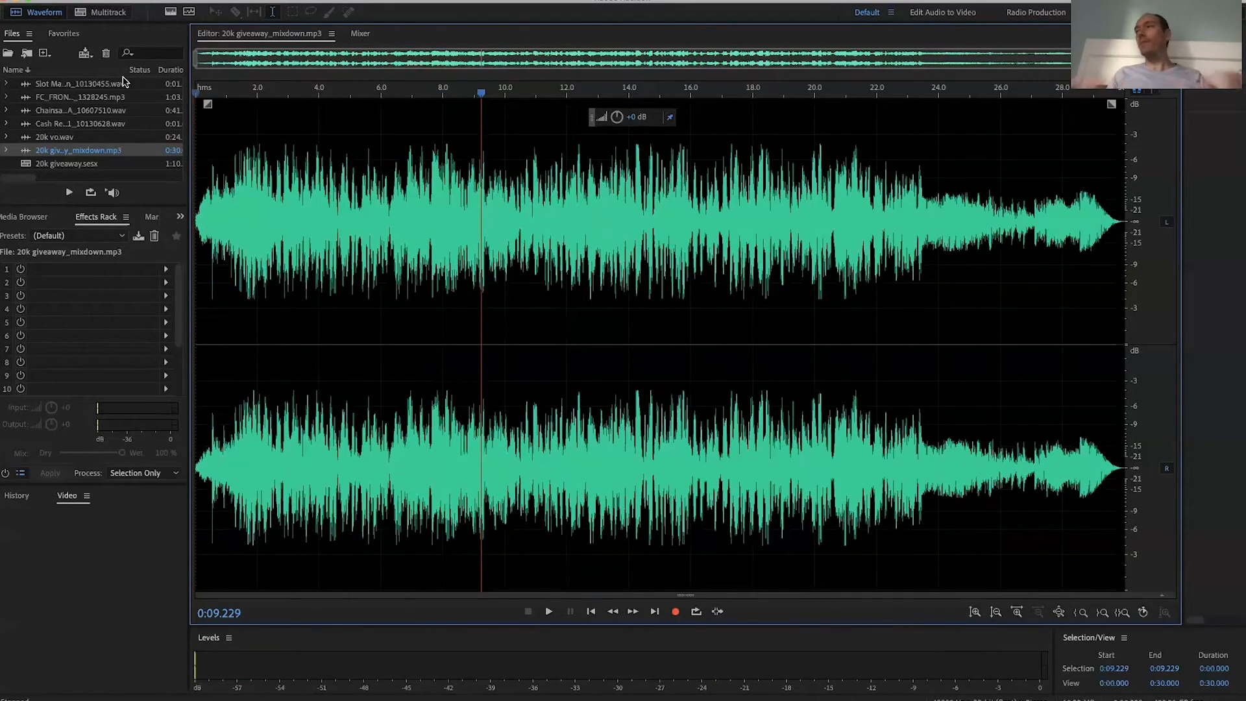